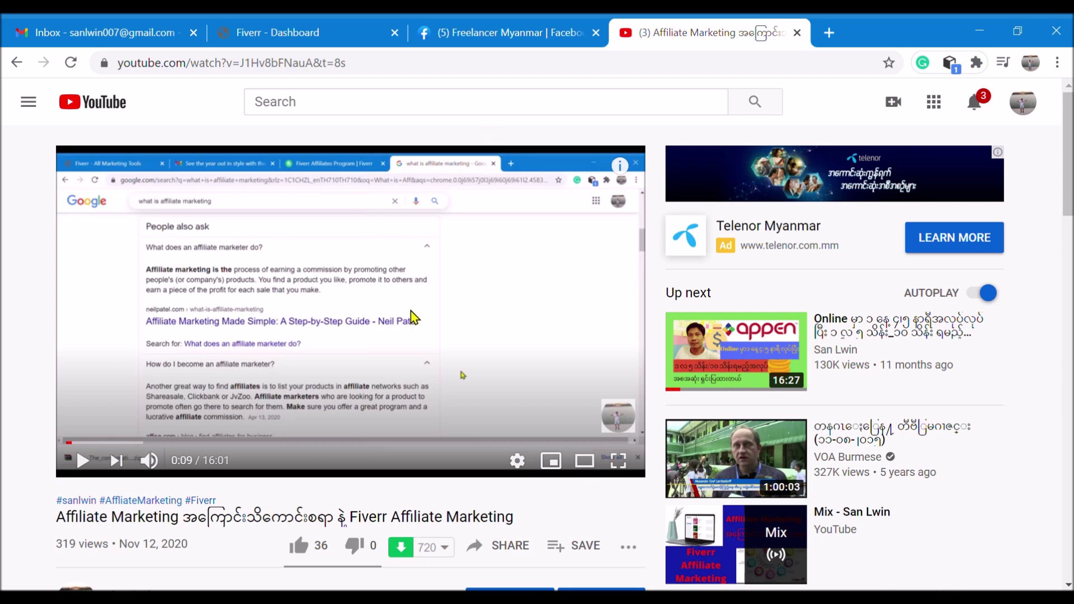
# Examine the Fiverr affiliate links listed in the YouTube video's description
pyautogui.scroll(-4, 413, 327)
pyautogui.scroll(-2, 412, 319)
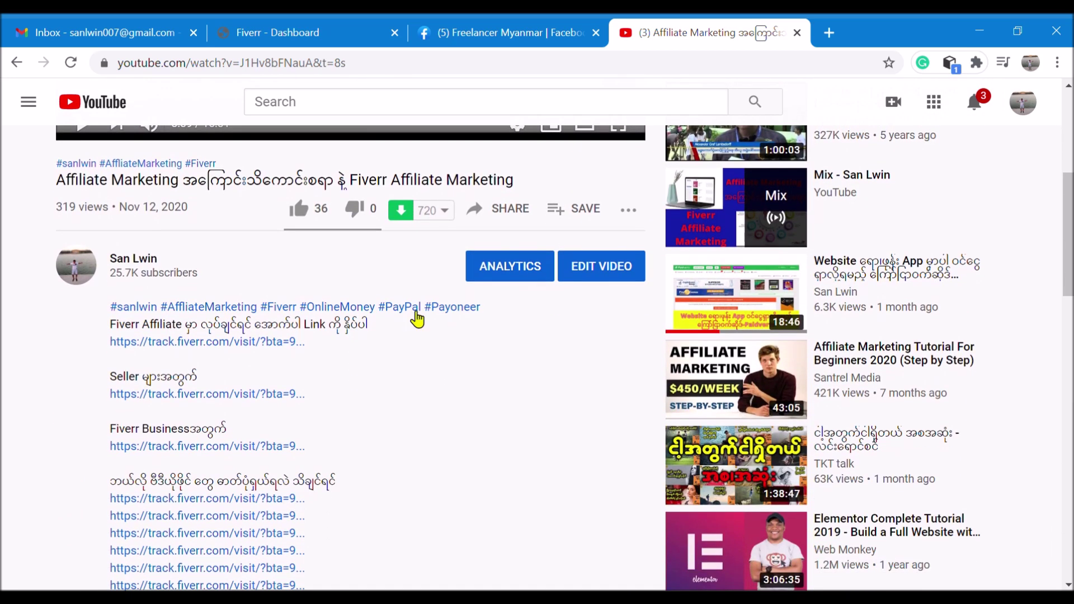
pyautogui.scroll(-2, 417, 318)
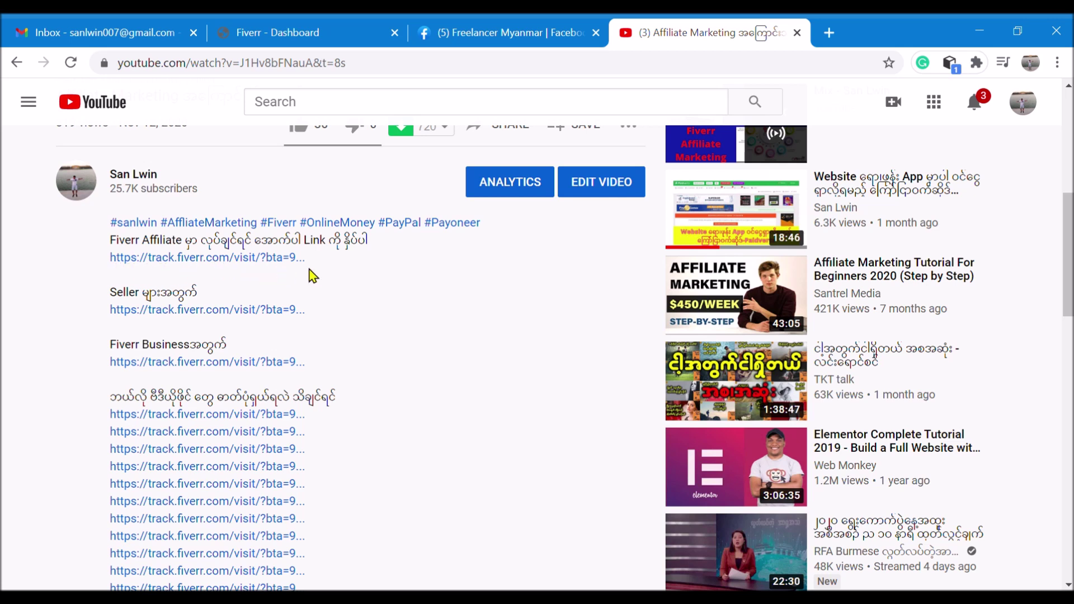
pyautogui.scroll(-1, 314, 270)
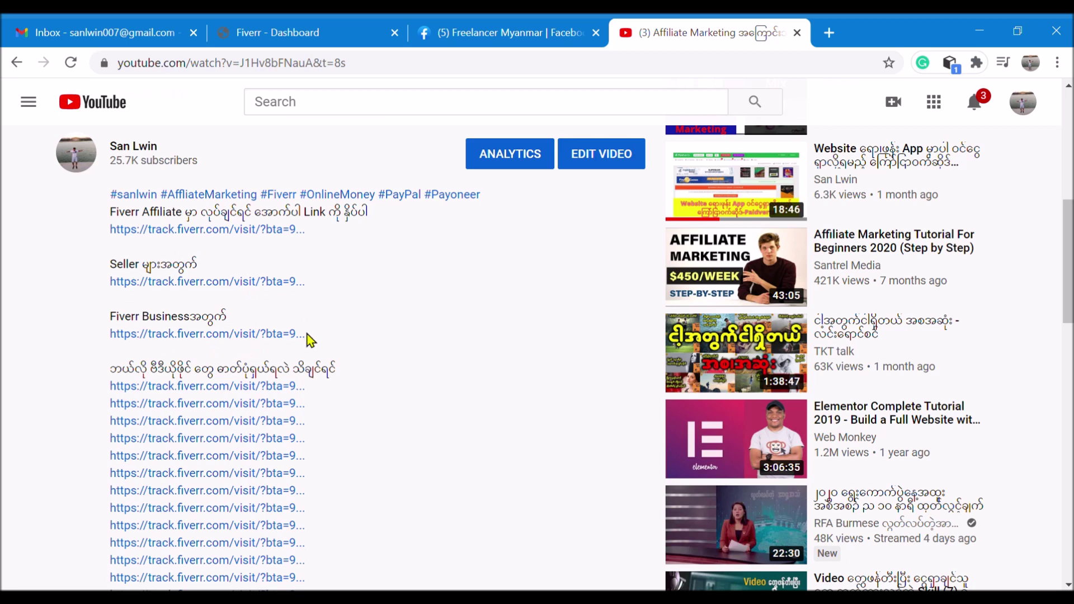
pyautogui.scroll(-2, 309, 338)
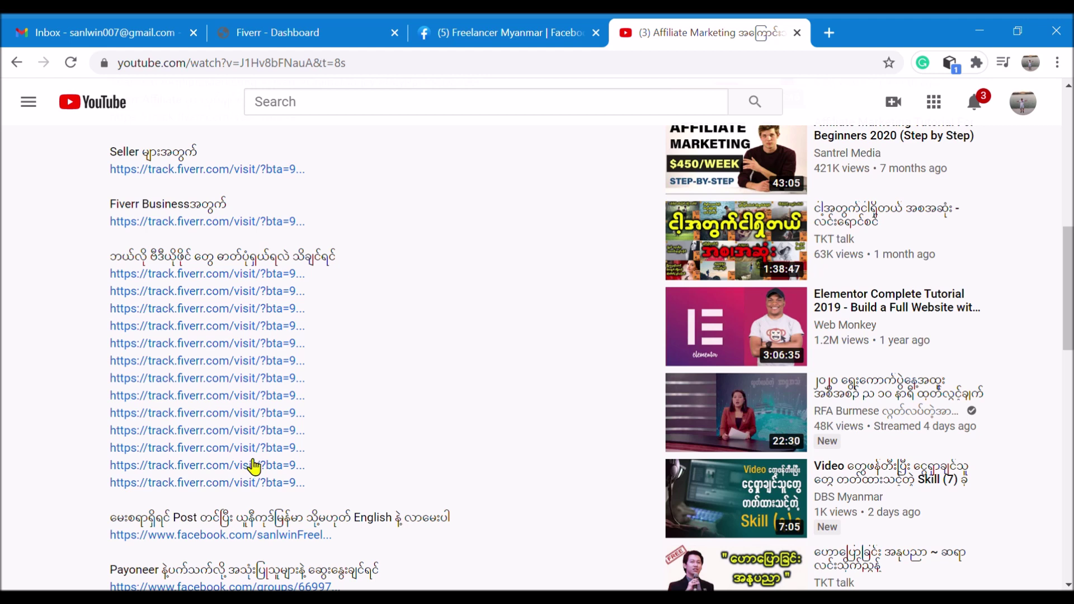
pyautogui.scroll(2, 358, 421)
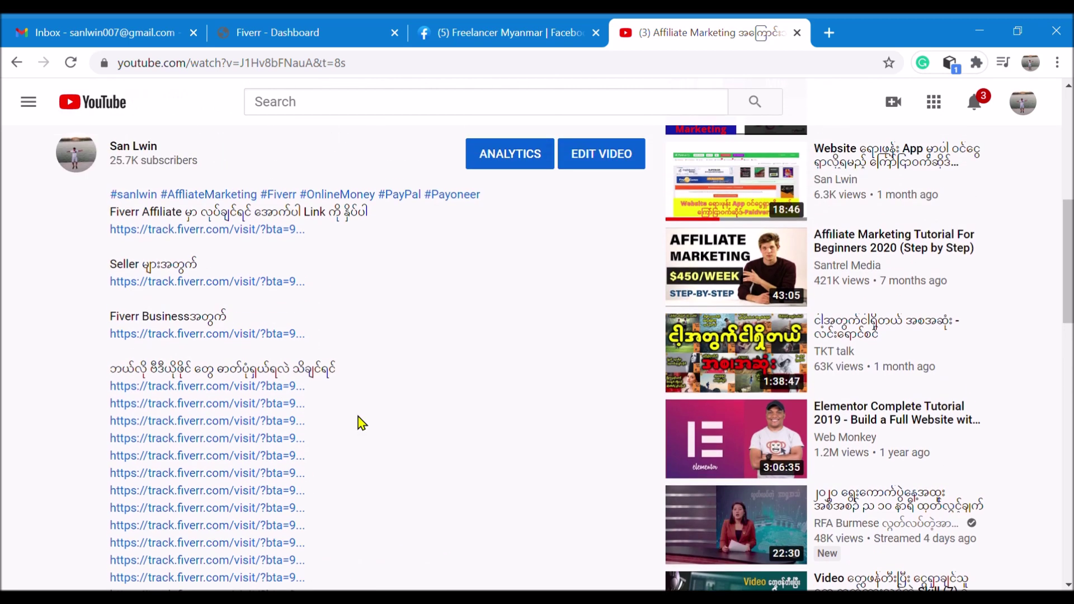
pyautogui.scroll(2, 361, 422)
# Switch to the Fiverr Affiliates dashboard and review the month-to-date statistics and performance chart
pyautogui.click(307, 41)
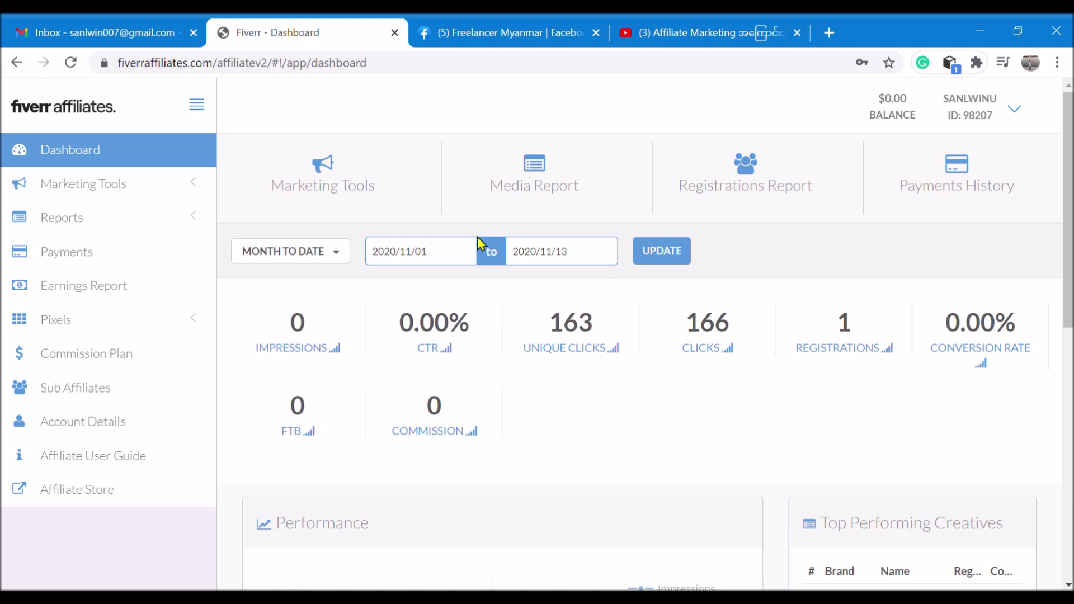
pyautogui.scroll(-1, 479, 241)
pyautogui.scroll(1, 343, 206)
pyautogui.scroll(-2, 727, 295)
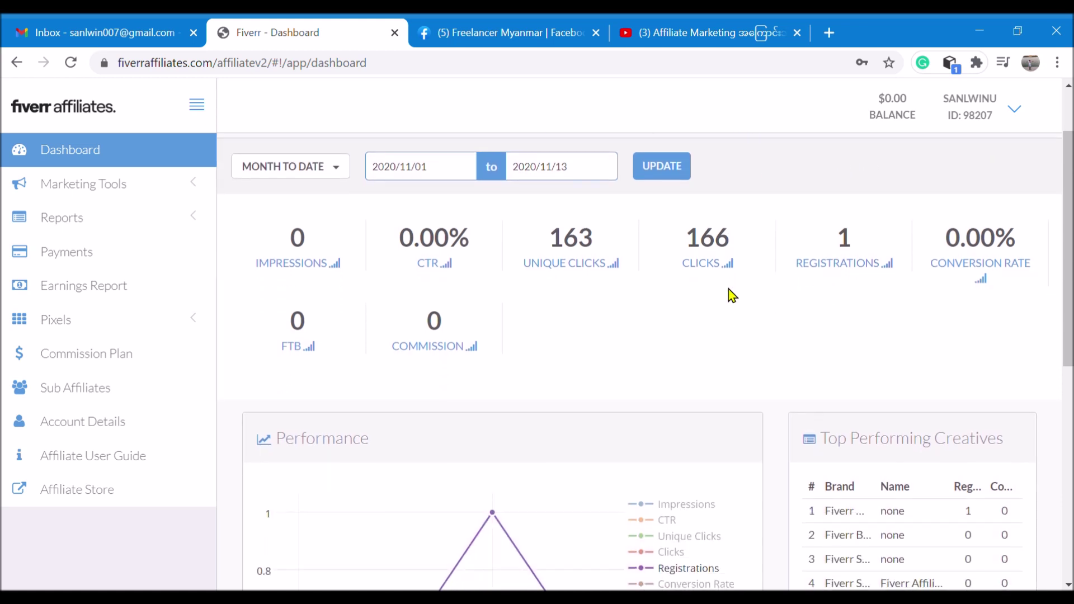
pyautogui.scroll(-2, 732, 295)
pyautogui.scroll(3, 730, 295)
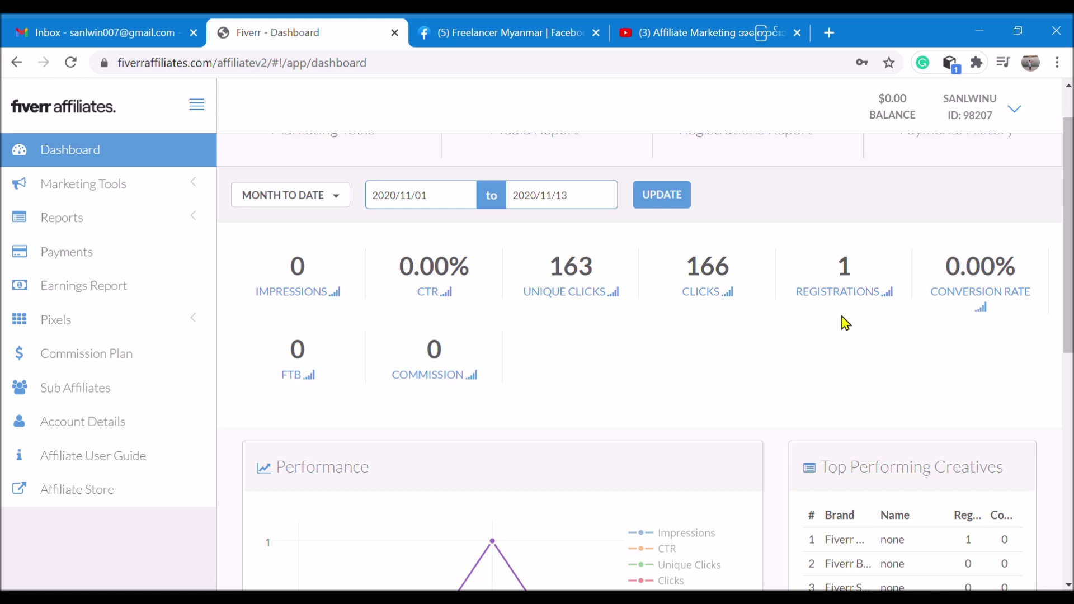
# Open the Sources section of the account details for editing and save it, entering the account password for verification
pyautogui.click(107, 429)
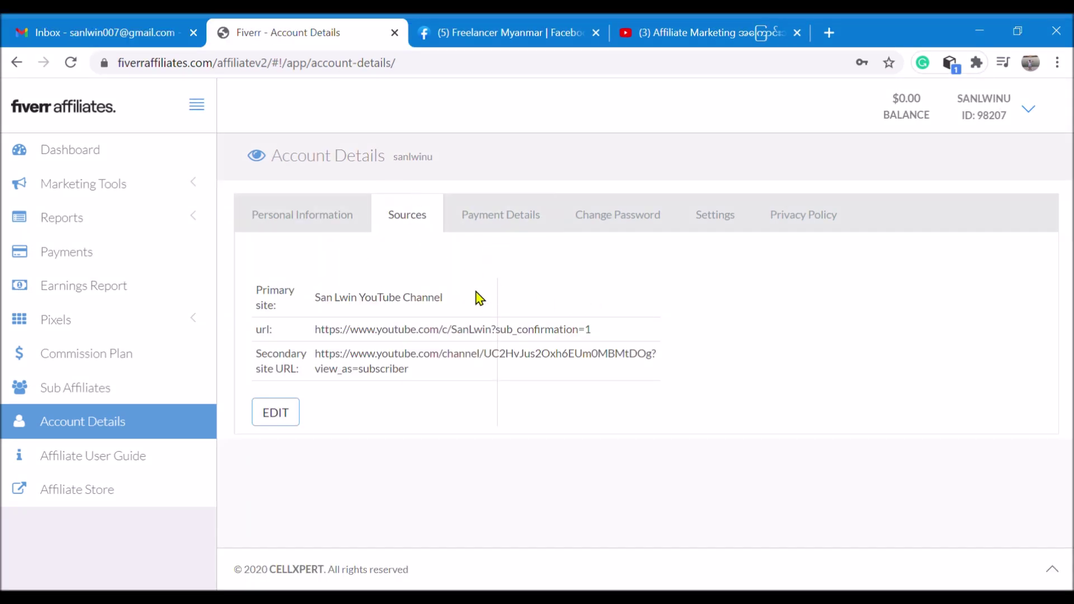
pyautogui.click(276, 413)
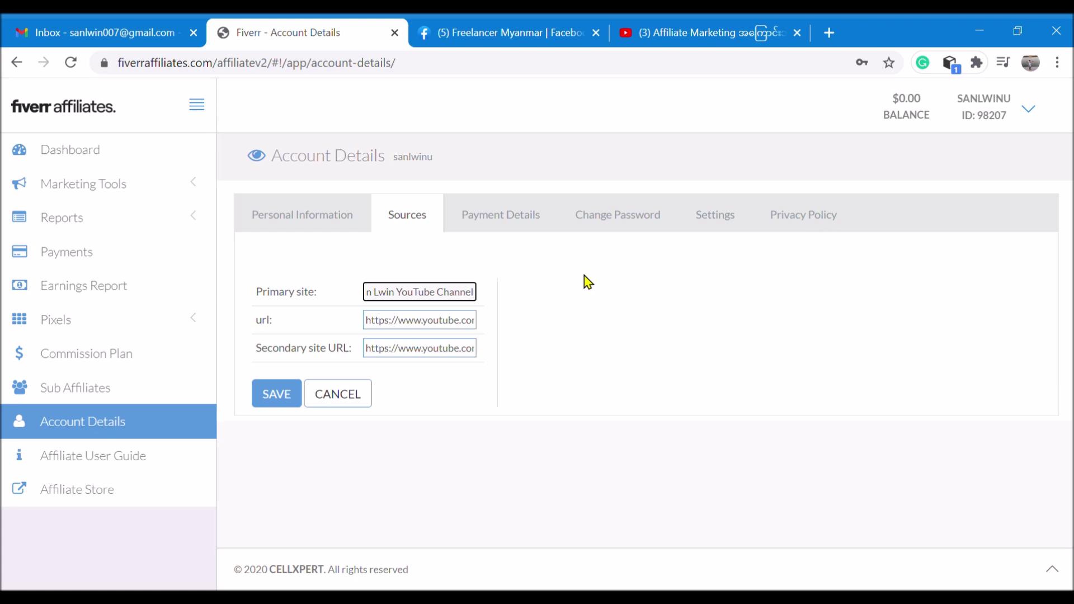
pyautogui.click(284, 396)
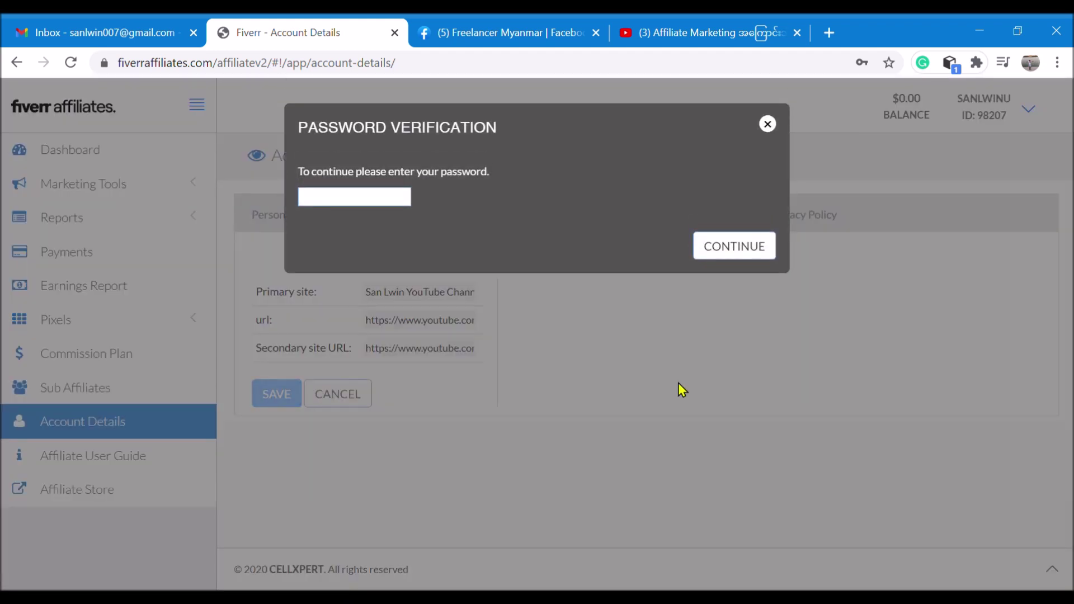
pyautogui.click(340, 205)
pyautogui.write('********')
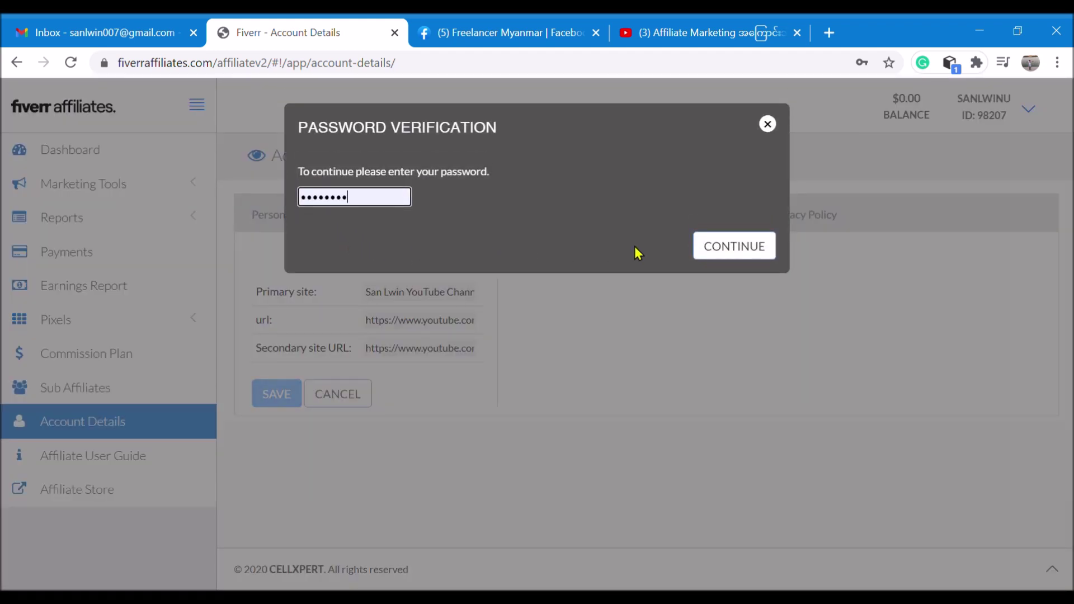
pyautogui.click(722, 249)
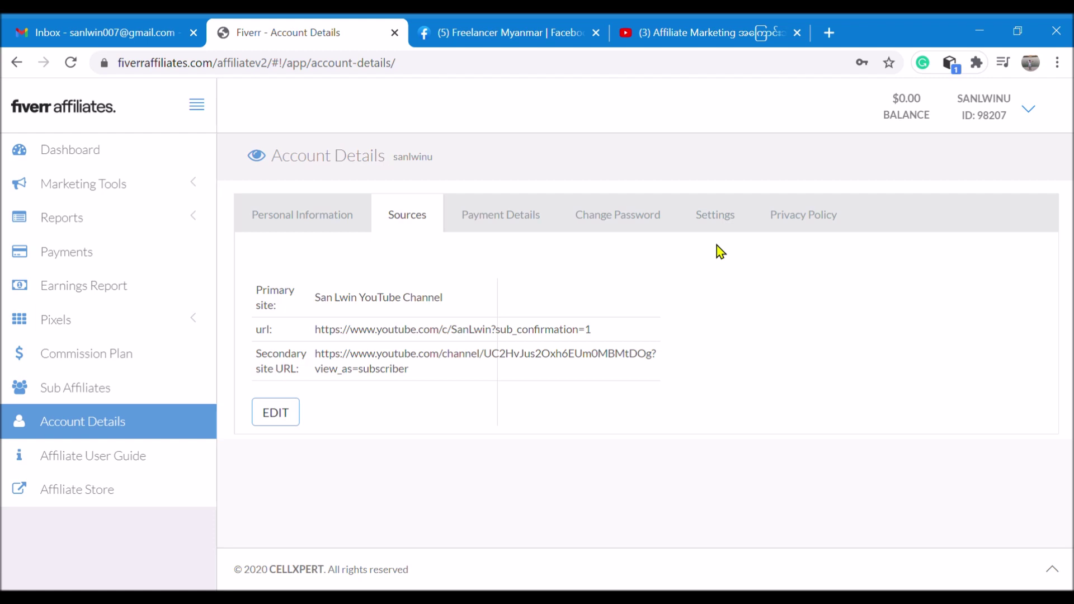
# Open the payment details for editing and save them with PayPal as payment method, verifying with the account password
pyautogui.click(523, 223)
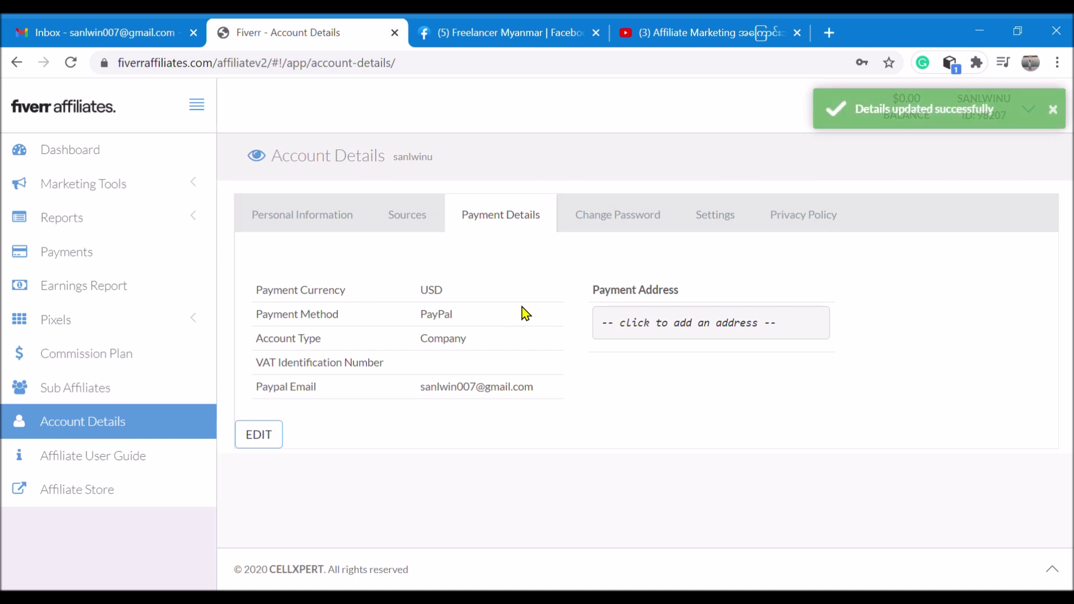
pyautogui.click(258, 435)
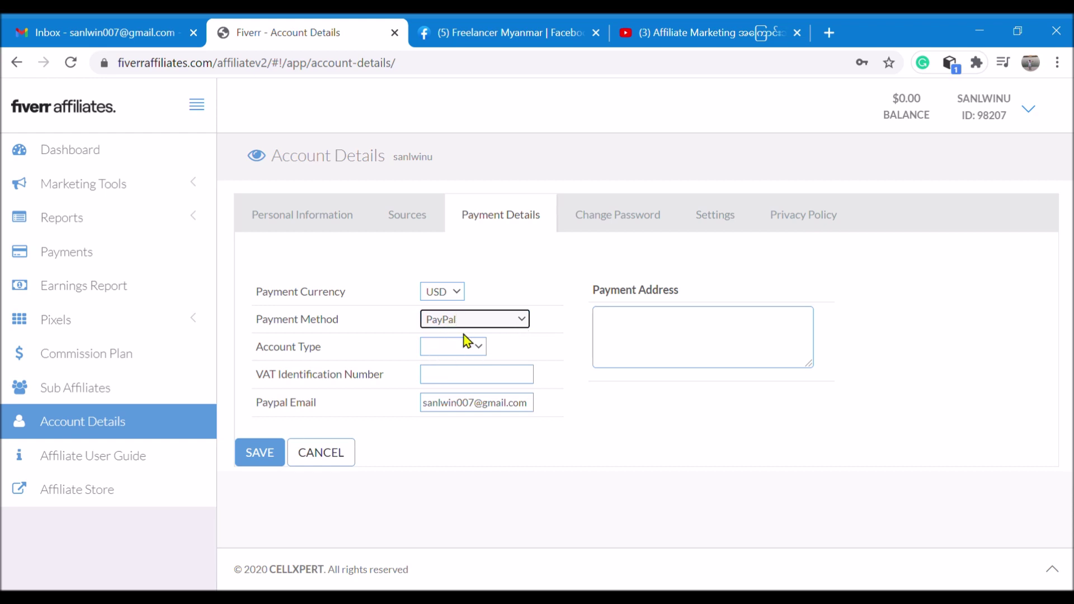
pyautogui.click(261, 453)
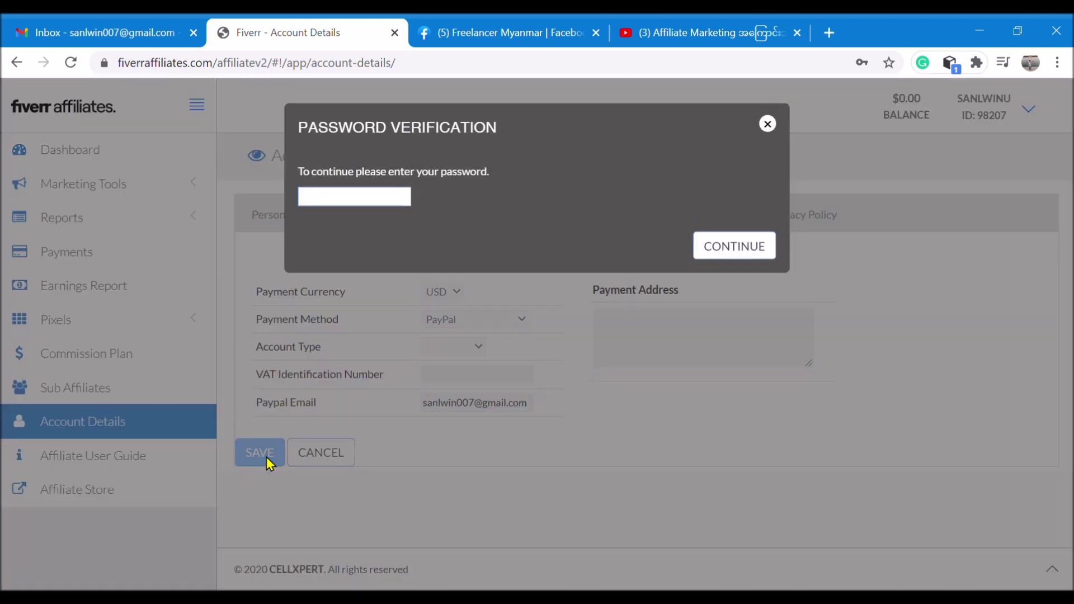
pyautogui.click(382, 205)
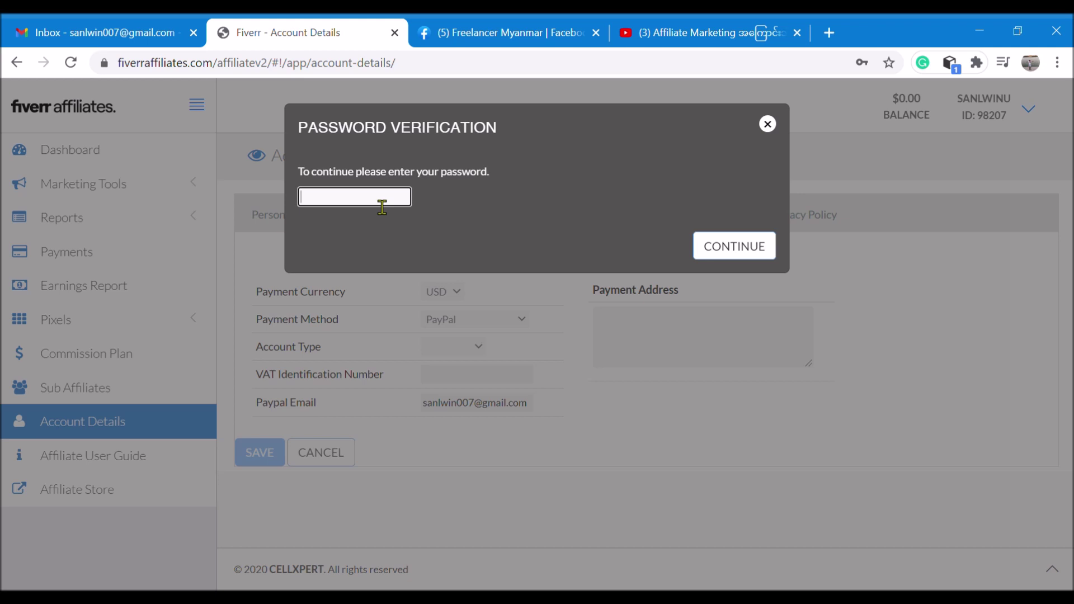
pyautogui.press('Return')
# View the account's password change, site language settings and privacy policy consents
pyautogui.click(619, 227)
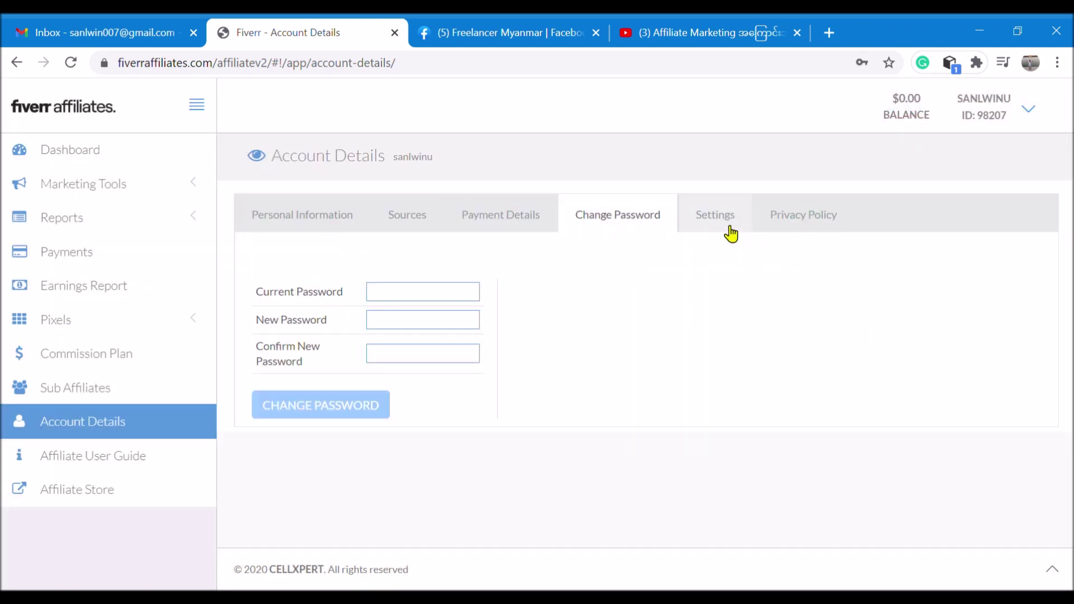
pyautogui.click(730, 234)
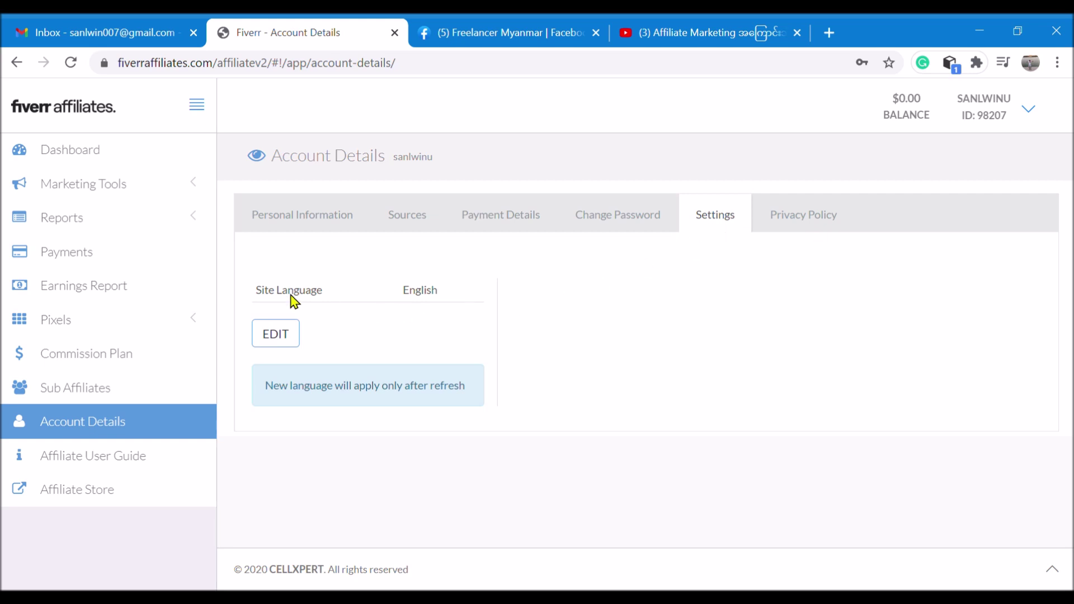
pyautogui.click(817, 224)
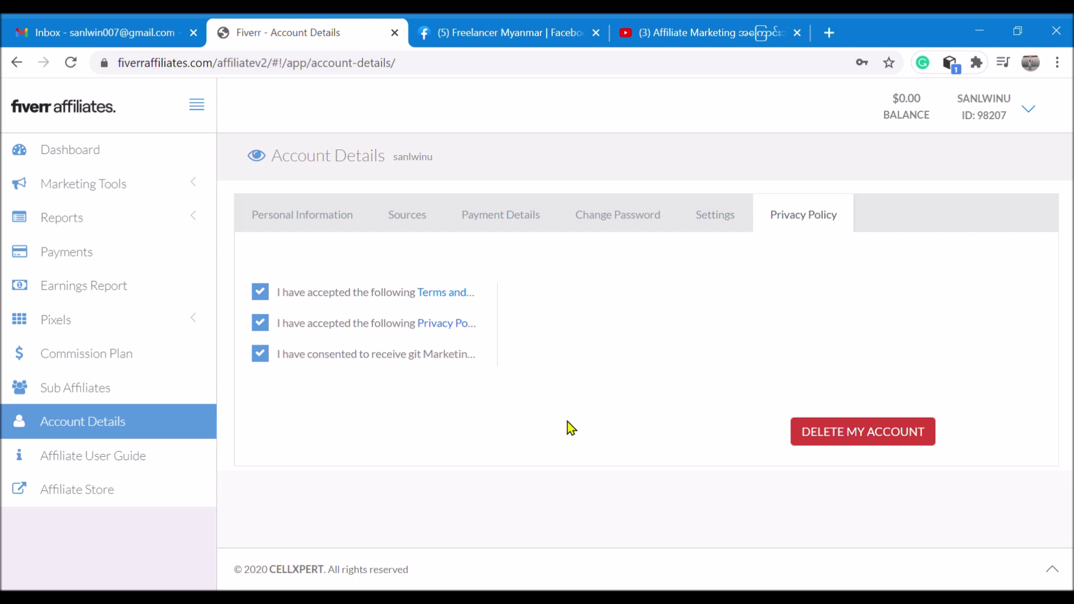
# Return to the affiliate dashboard and look over its click, registration and commission figures
pyautogui.click(81, 151)
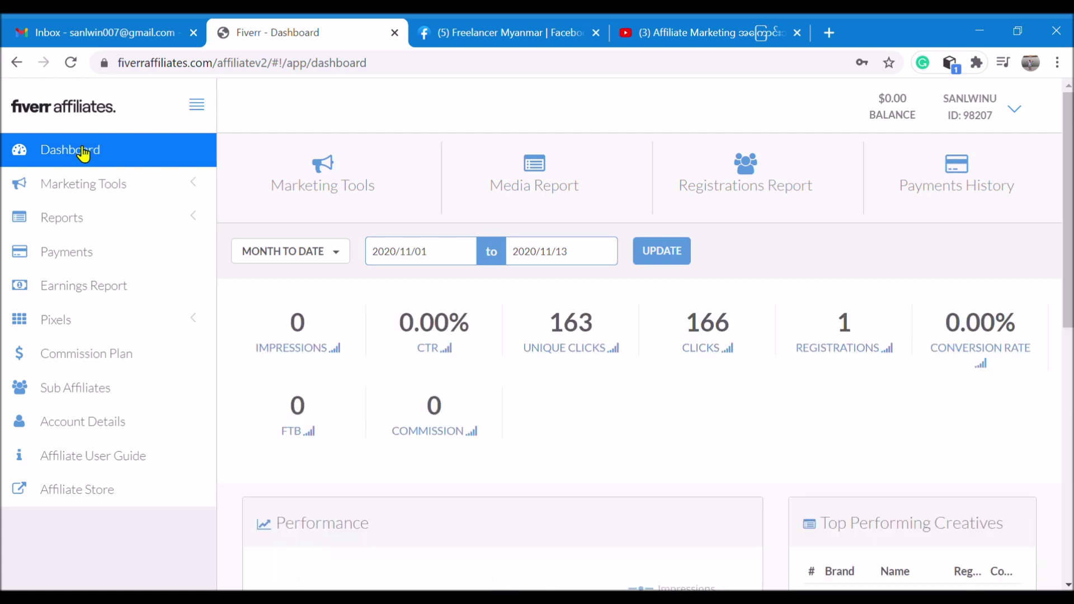
pyautogui.scroll(-3, 690, 307)
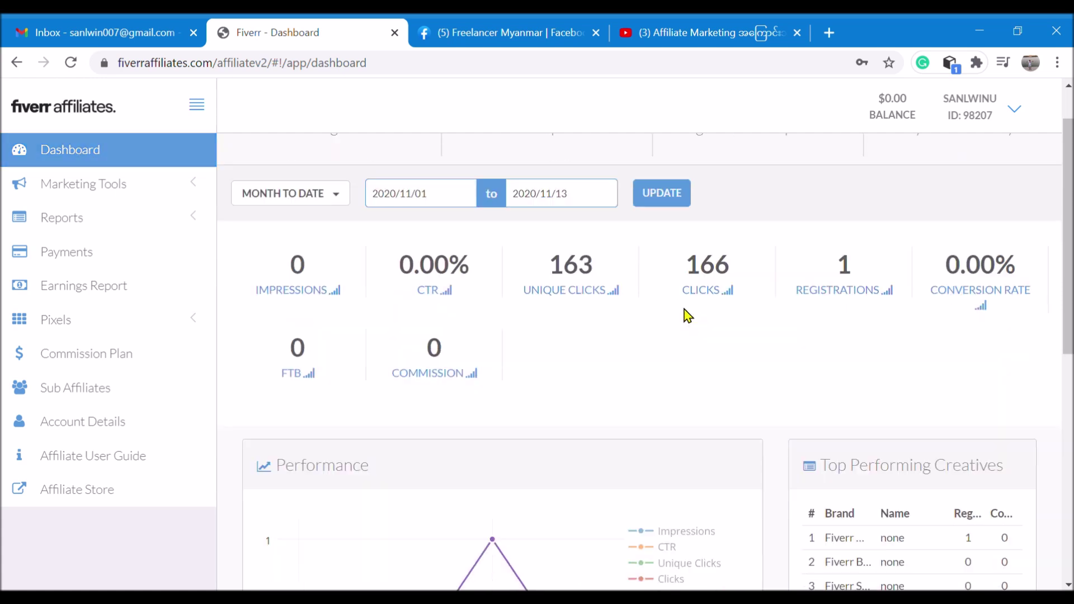
pyautogui.scroll(-3, 688, 316)
pyautogui.scroll(6, 683, 312)
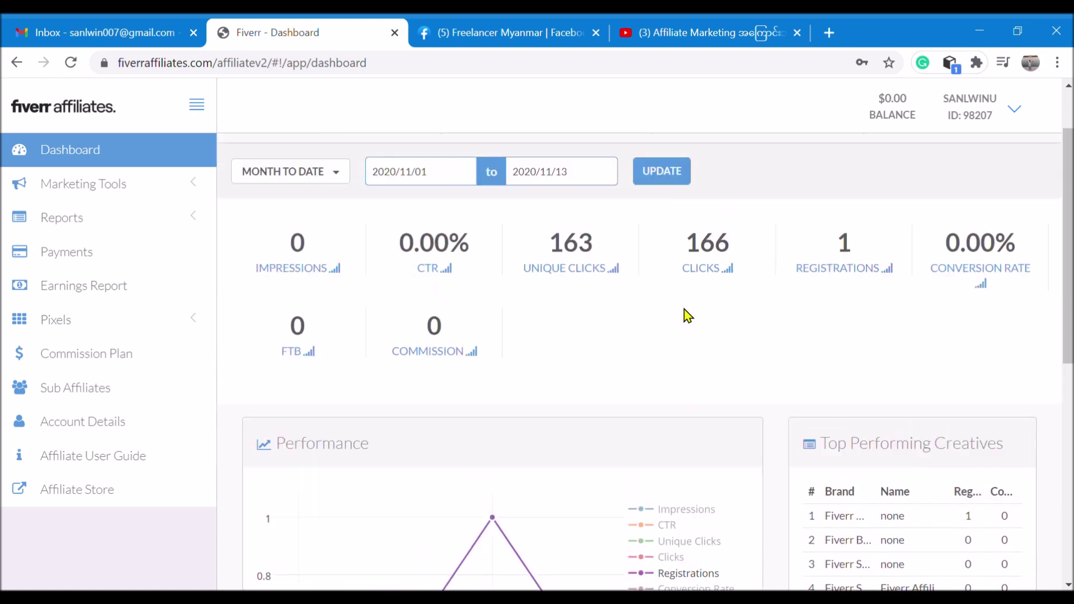
# View the default and deep links for Fiverr Sellers, Fiverr Business and Fiverr Sub Affiliates
pyautogui.click(93, 195)
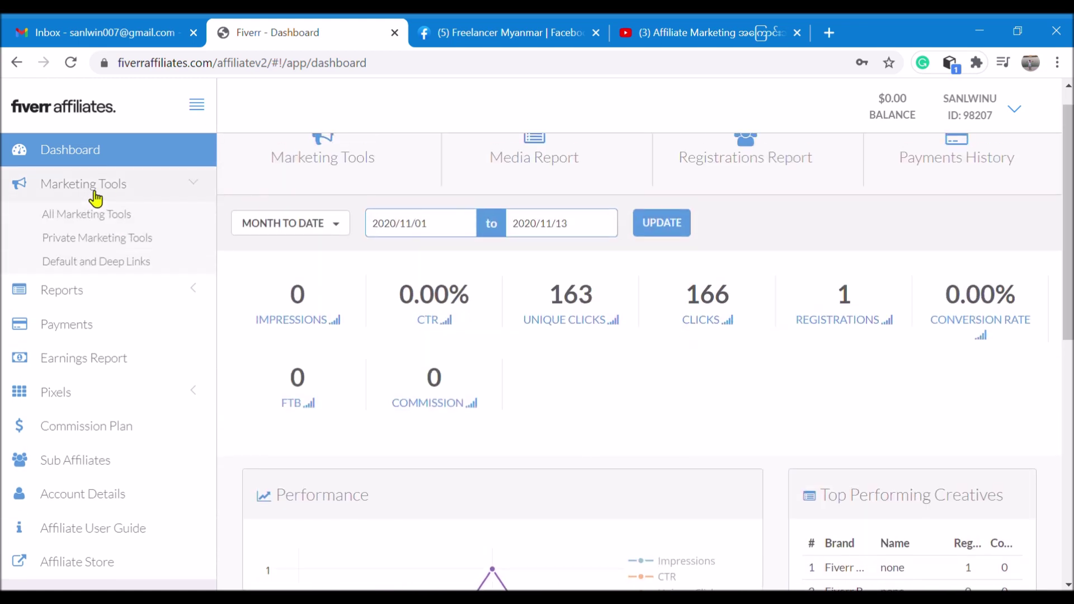
pyautogui.scroll(1, 547, 376)
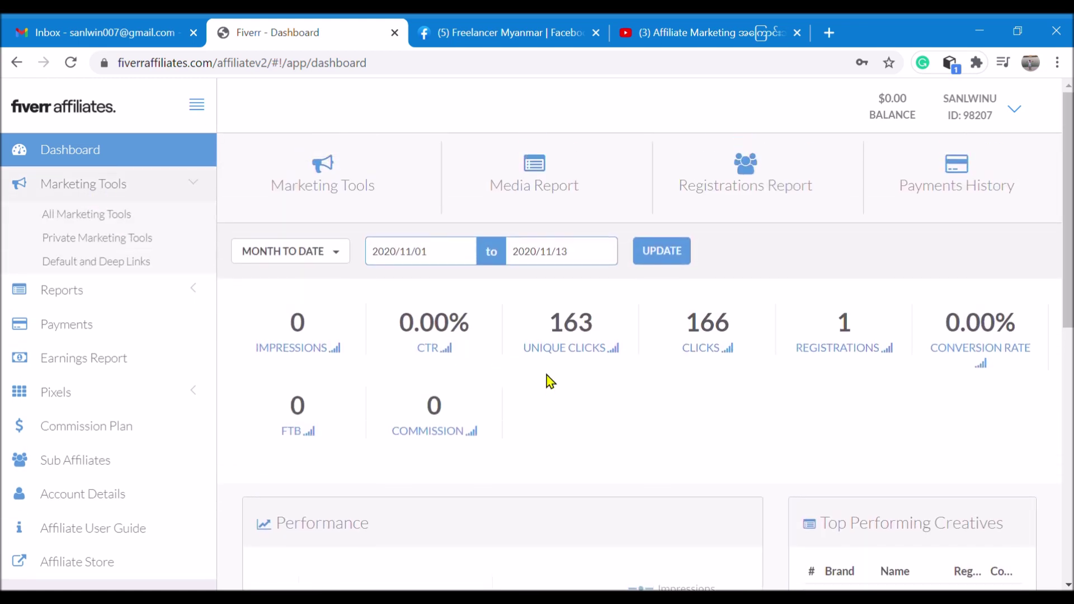
pyautogui.click(86, 263)
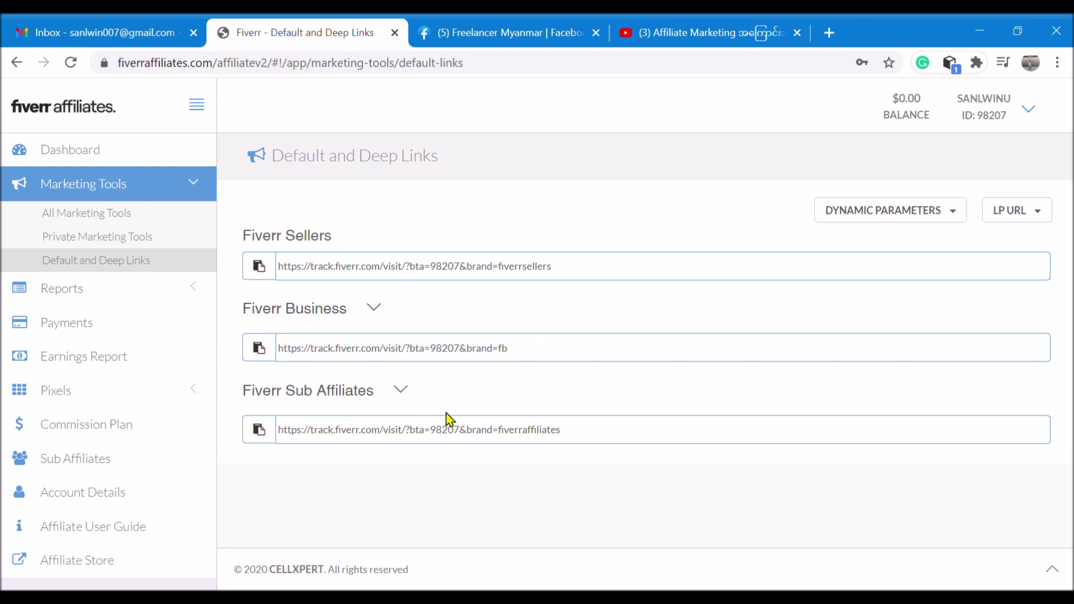
# List the creatives under All Marketing Tools with the type filter on Video
pyautogui.click(115, 213)
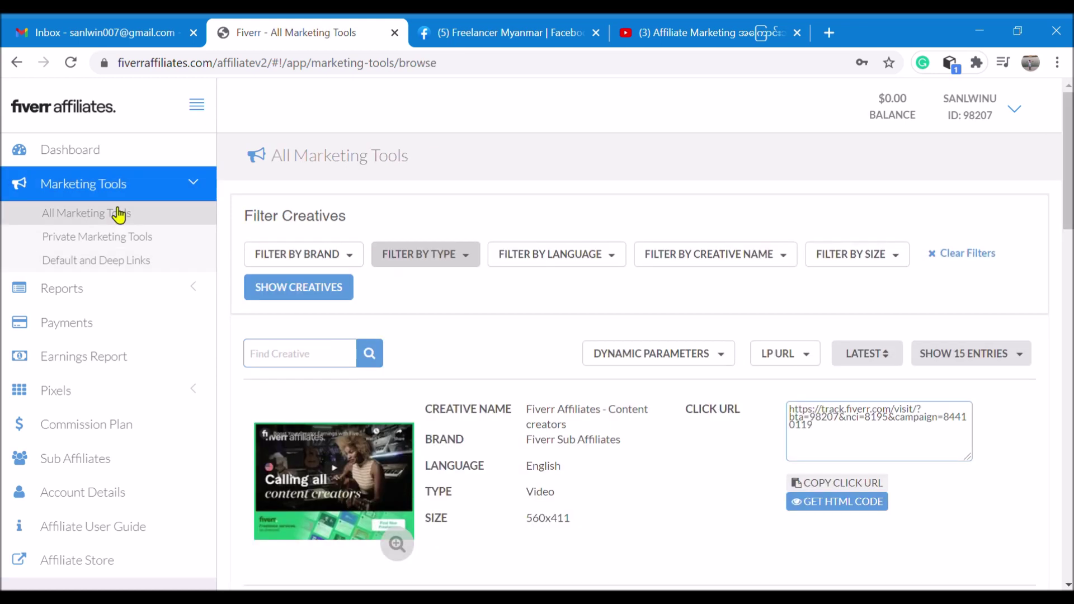
pyautogui.click(468, 261)
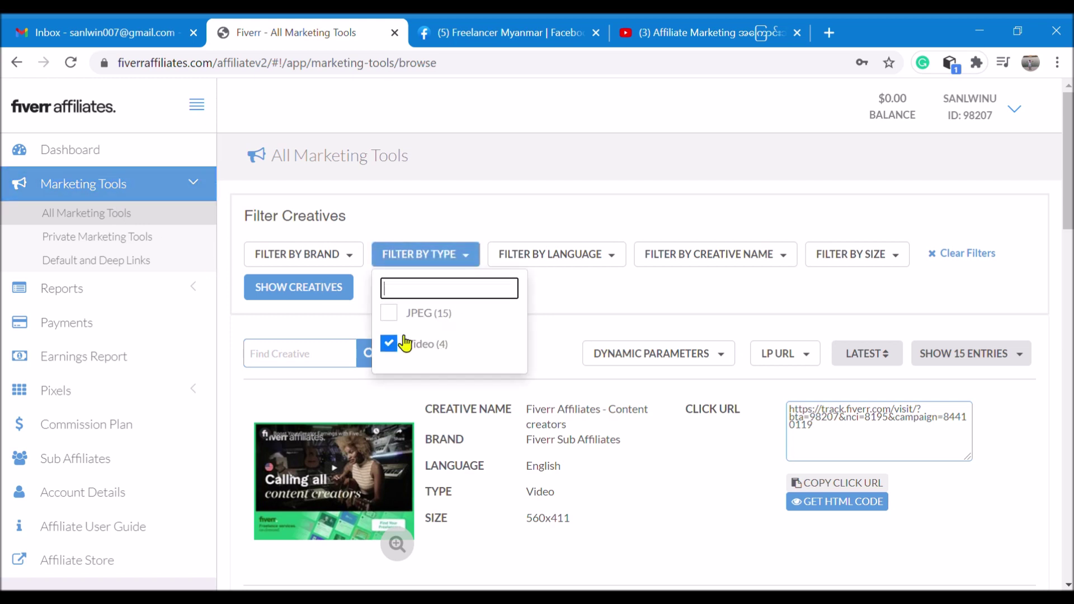
pyautogui.click(307, 296)
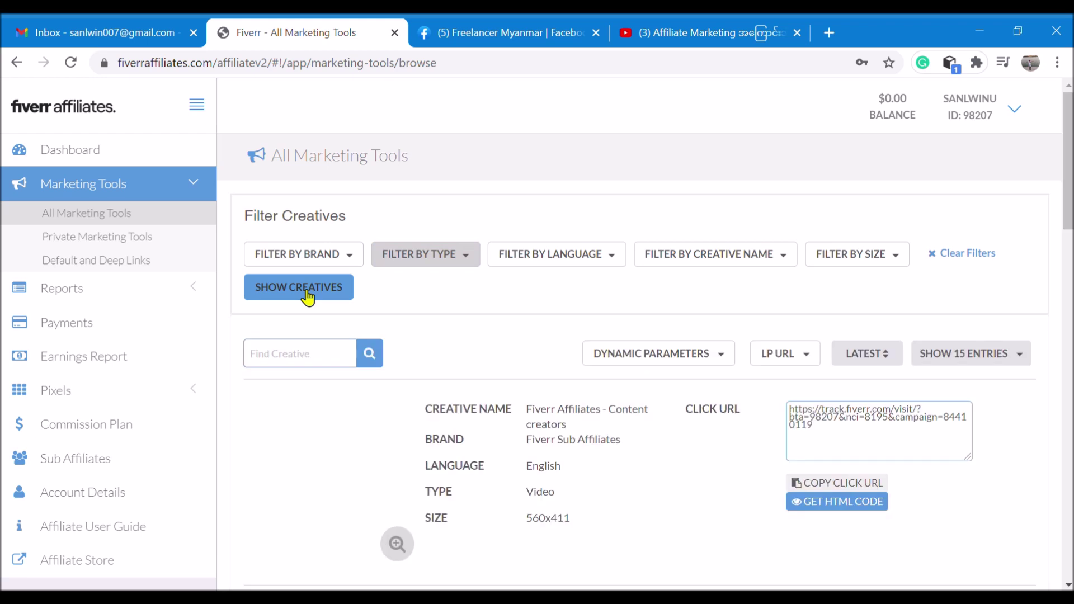
# Browse the video creatives and copy the click URL of "Fiverr Affiliates - Content creators"
pyautogui.scroll(-3, 659, 395)
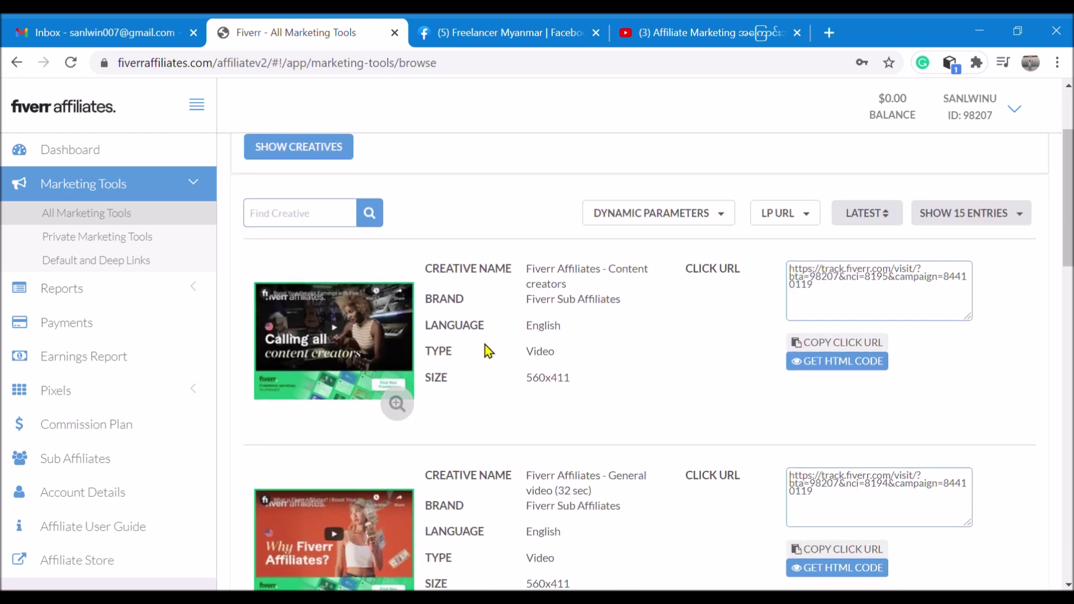
pyautogui.scroll(-6, 512, 340)
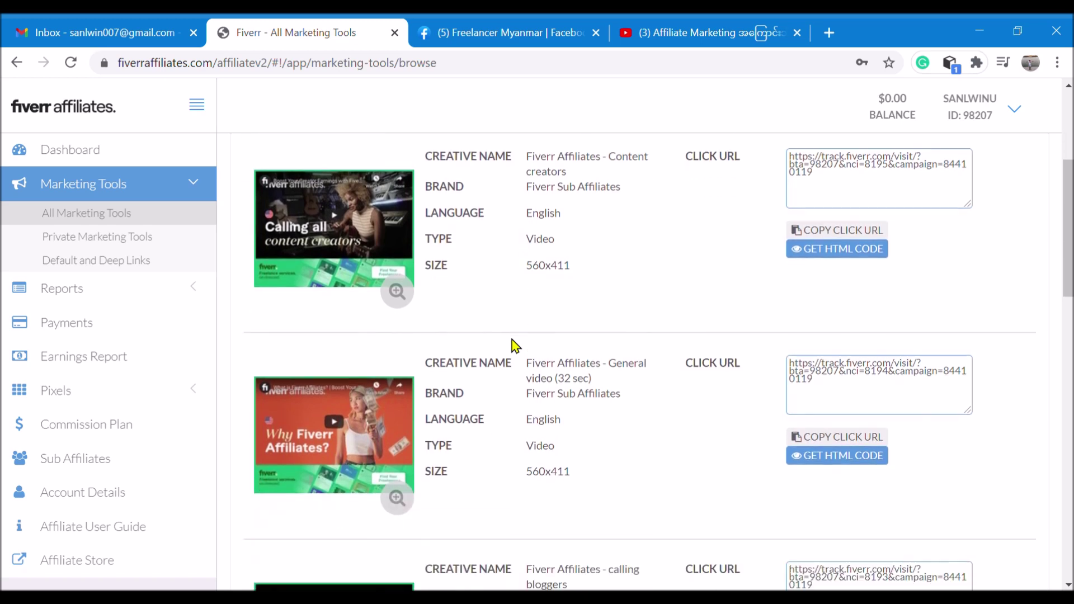
pyautogui.scroll(-6, 512, 343)
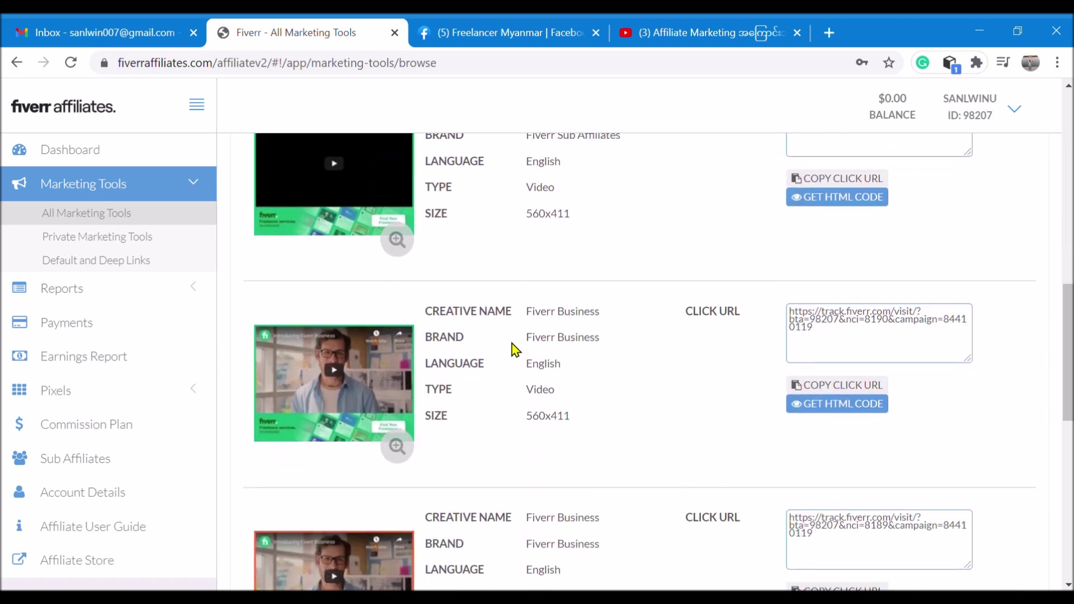
pyautogui.scroll(10, 512, 343)
pyautogui.scroll(3, 512, 344)
pyautogui.scroll(-4, 512, 350)
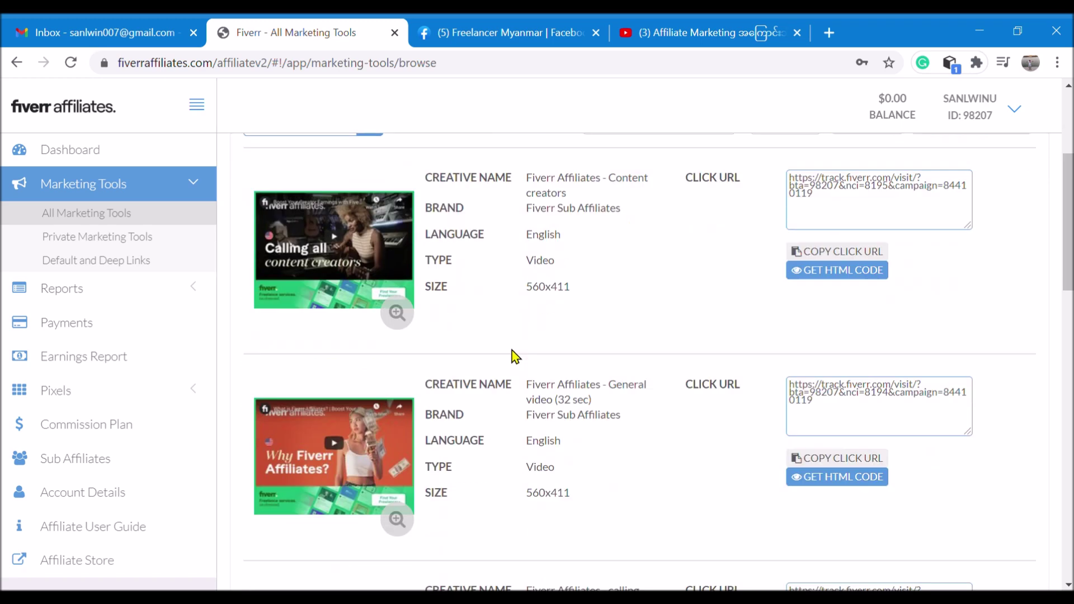
pyautogui.scroll(5, 757, 362)
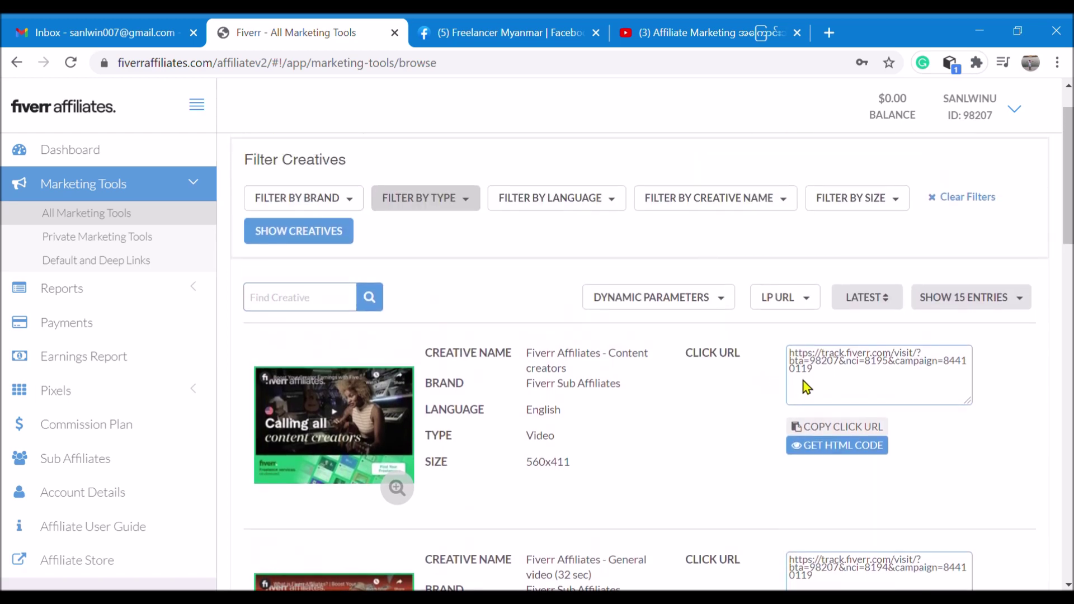
pyautogui.click(876, 430)
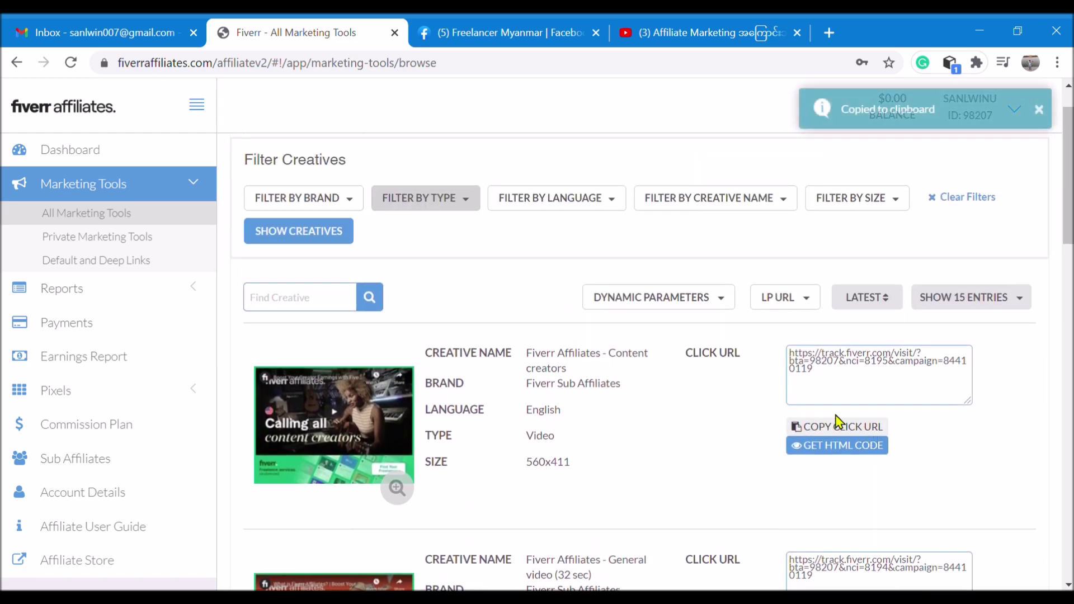
# Switch to Facebook, publish the copied click URL as a post in the Freelancer Myanmar group, and check the post's link preview
pyautogui.click(539, 38)
pyautogui.scroll(-3, 439, 331)
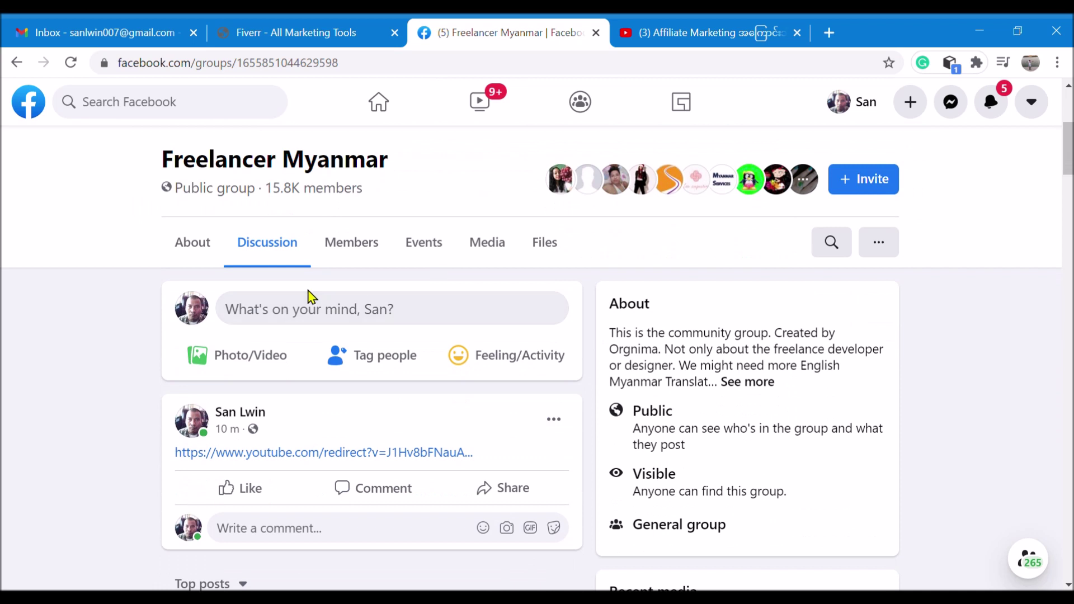
pyautogui.click(266, 312)
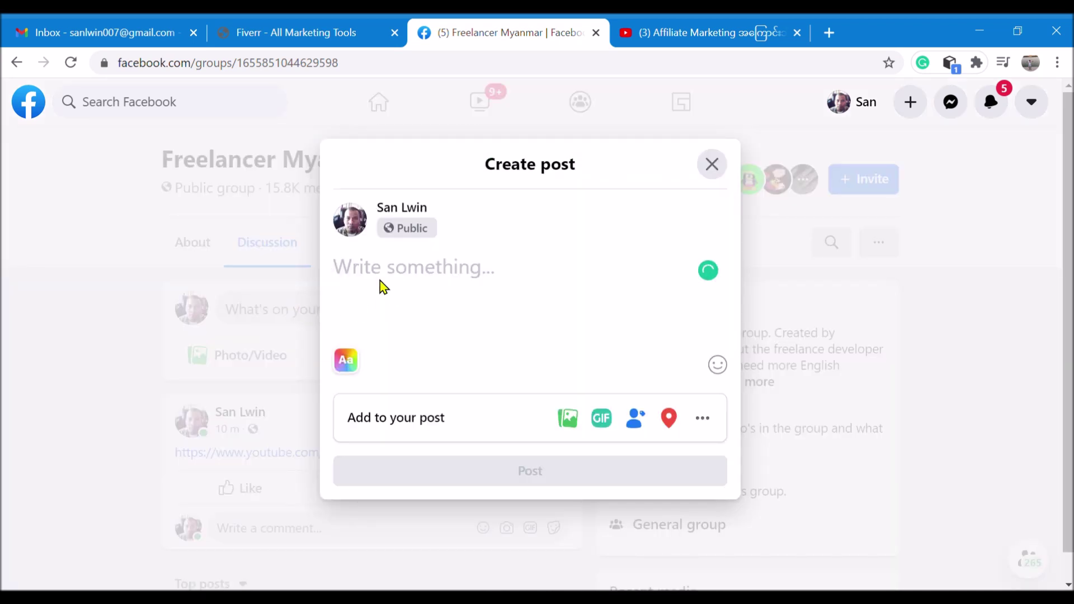
pyautogui.hotkey('ctrl', 'v')
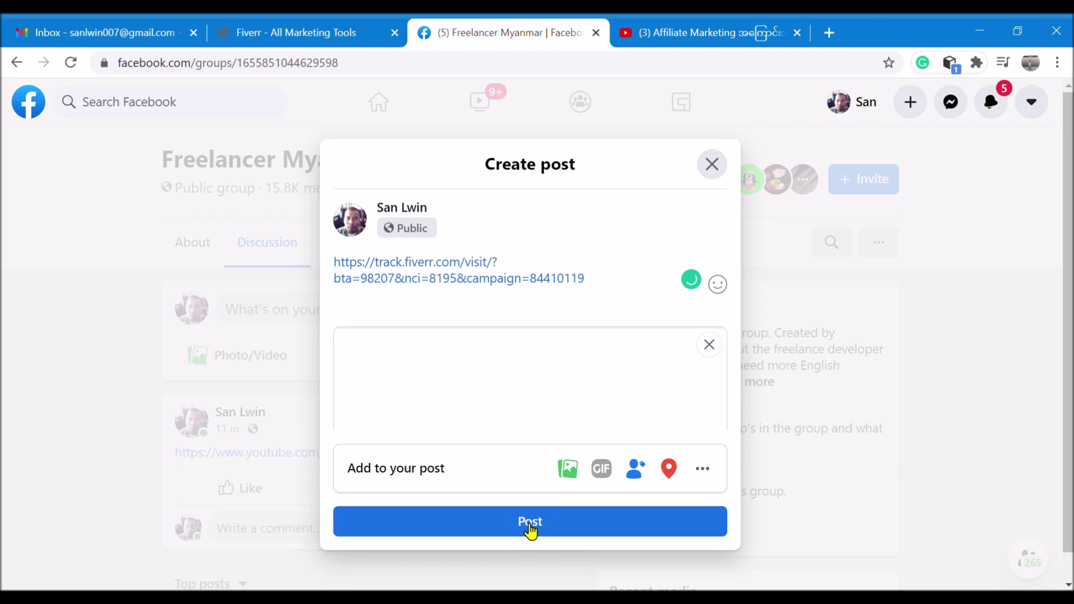
pyautogui.click(529, 523)
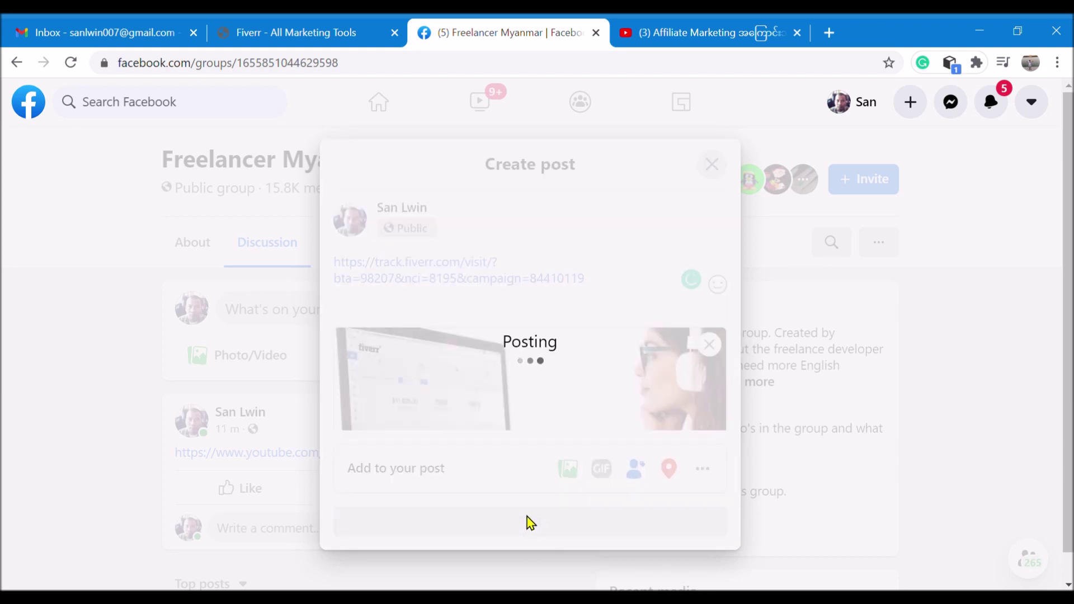
pyautogui.scroll(-1, 498, 413)
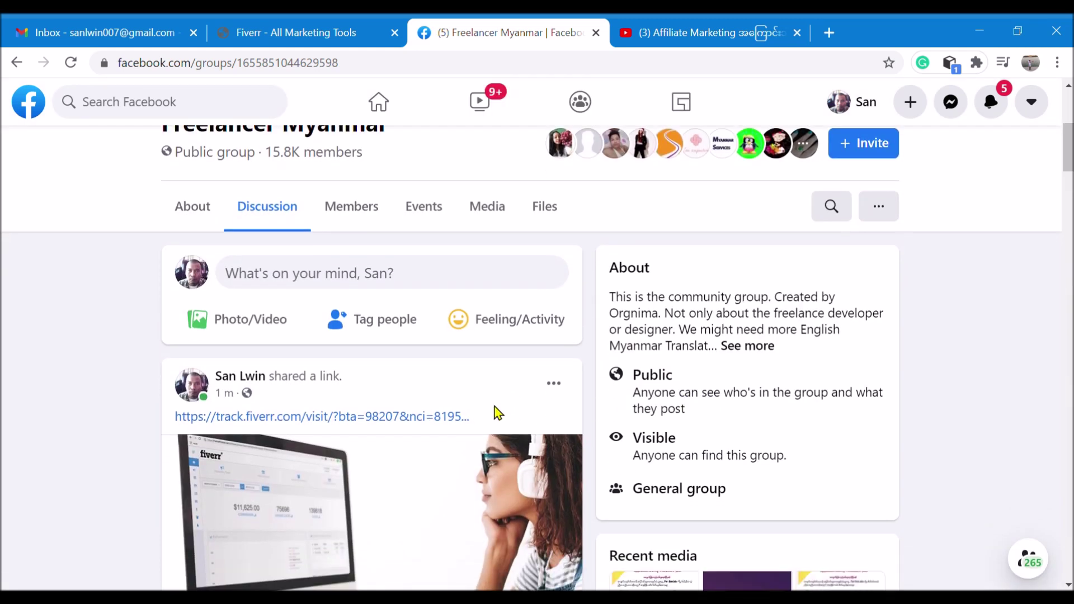
pyautogui.scroll(-3, 497, 413)
pyautogui.scroll(3, 431, 420)
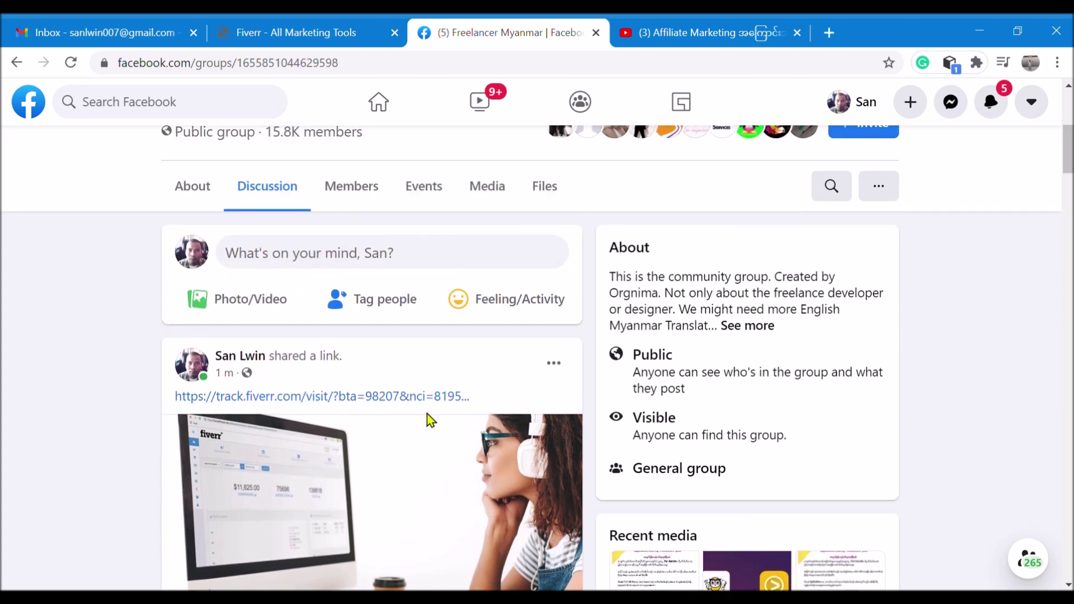
pyautogui.scroll(-3, 430, 419)
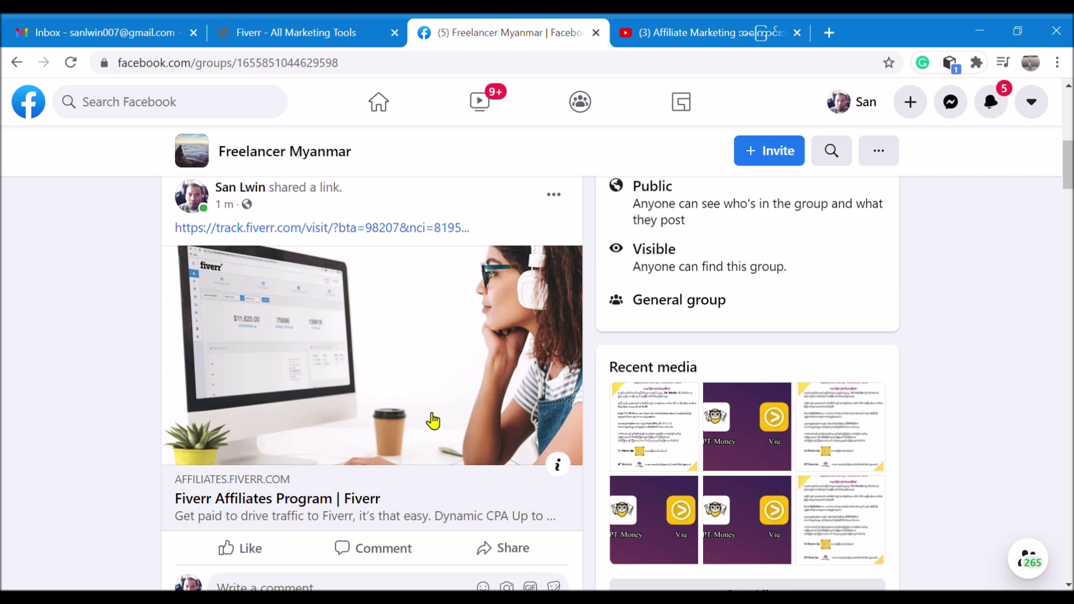
# Switch back to Fiverr Affiliates, filter the creatives to JPEG only, and open the Private Marketing Tools
pyautogui.click(252, 31)
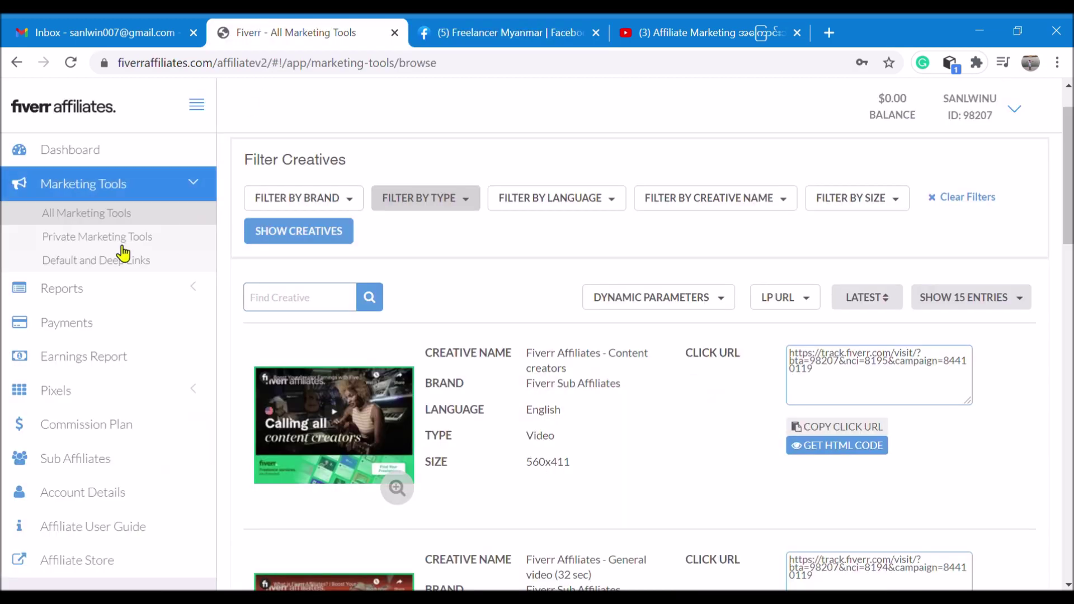
pyautogui.click(470, 201)
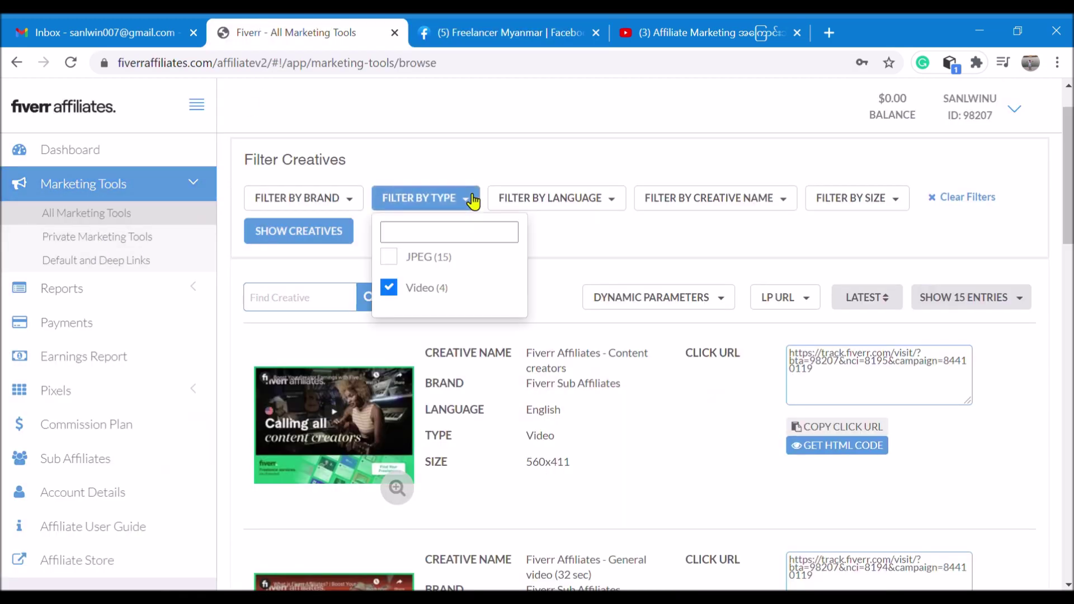
pyautogui.click(389, 257)
pyautogui.click(389, 288)
pyautogui.scroll(-2, 798, 372)
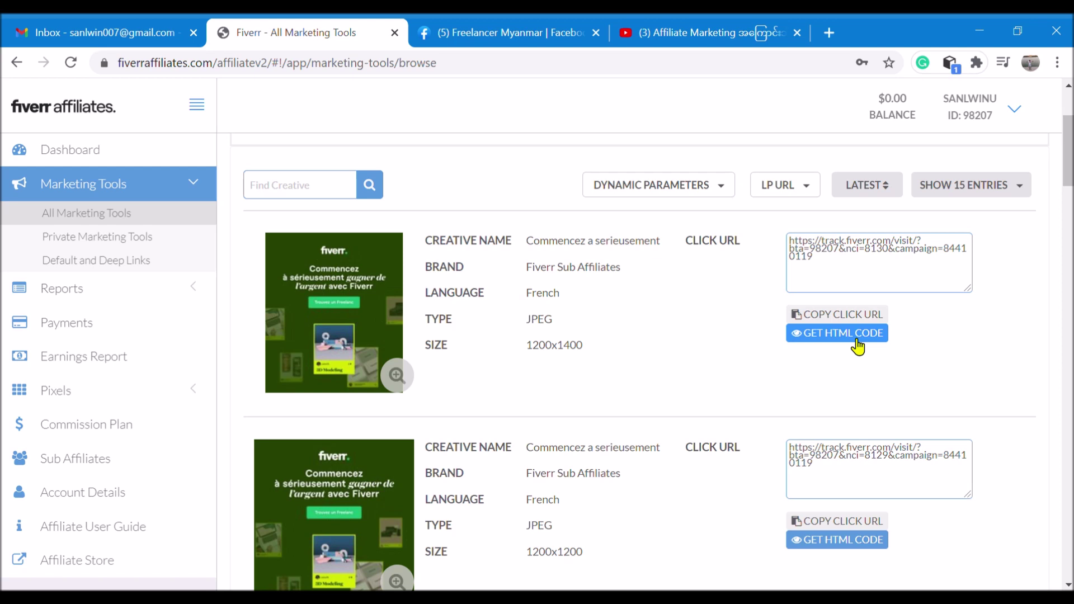
pyautogui.click(92, 245)
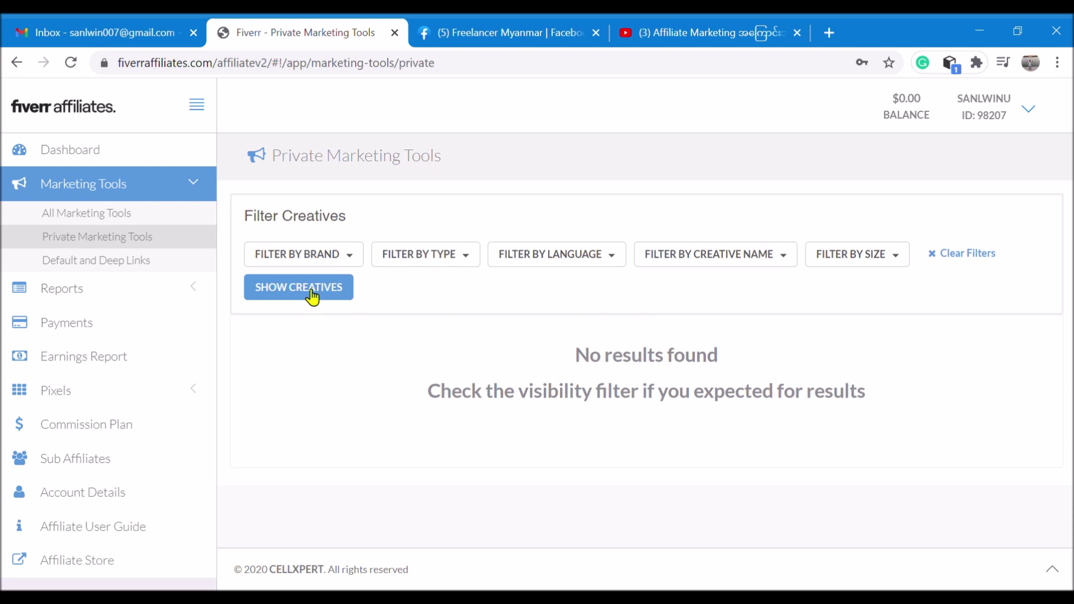
# Review the month-to-date Media Report and the Registrations Report
pyautogui.click(74, 296)
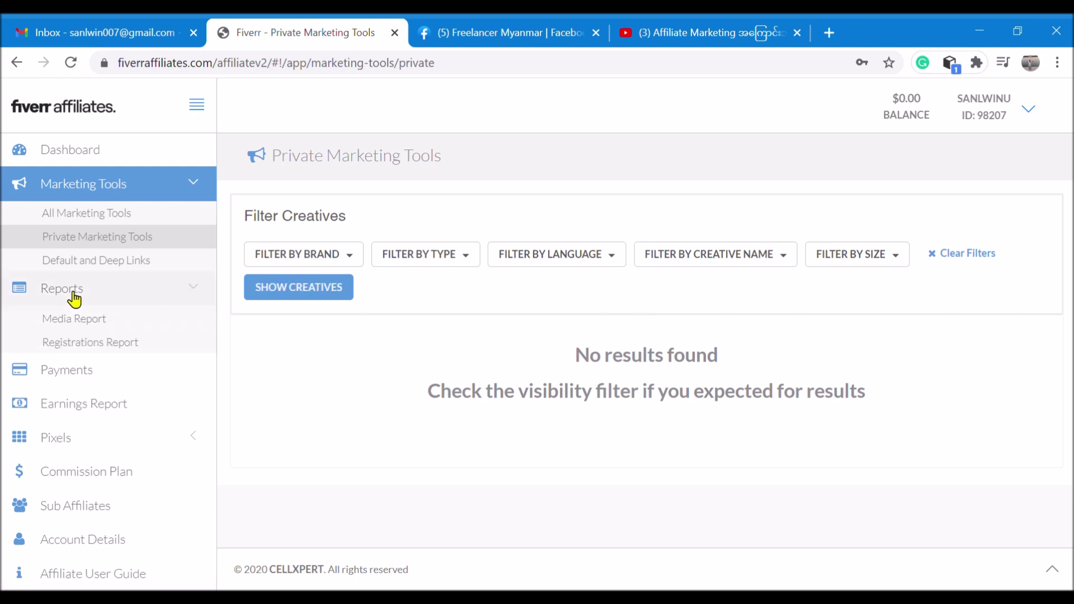
pyautogui.click(91, 323)
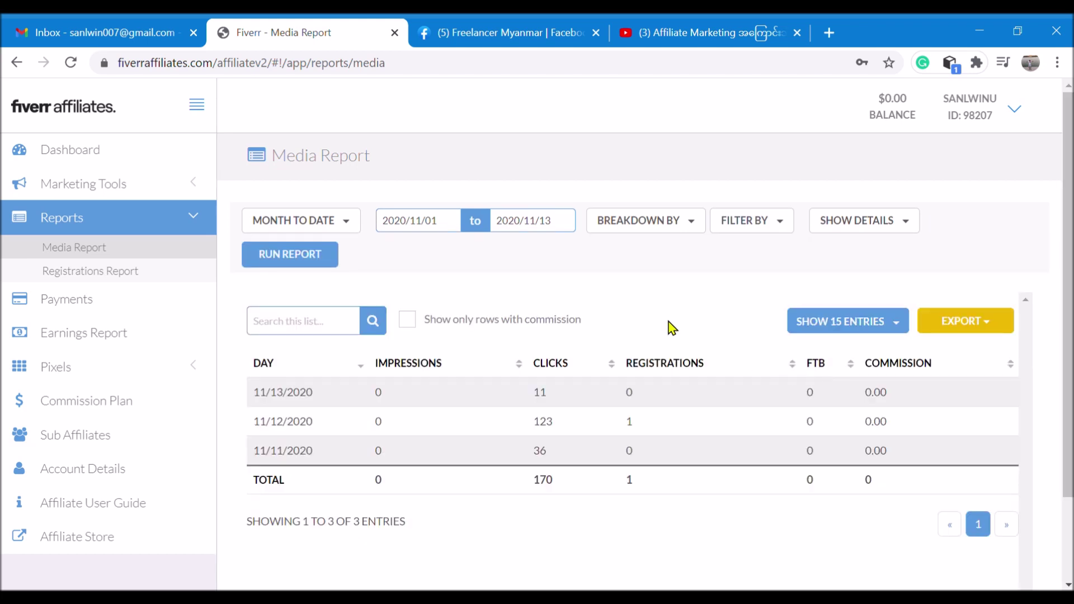
pyautogui.scroll(-2, 671, 330)
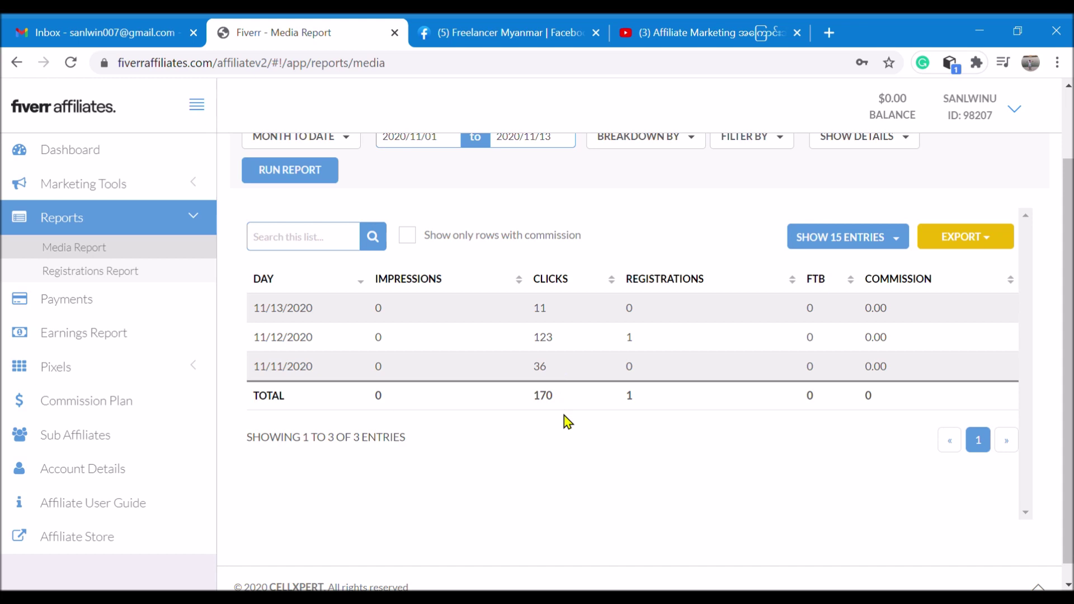
pyautogui.scroll(2, 566, 420)
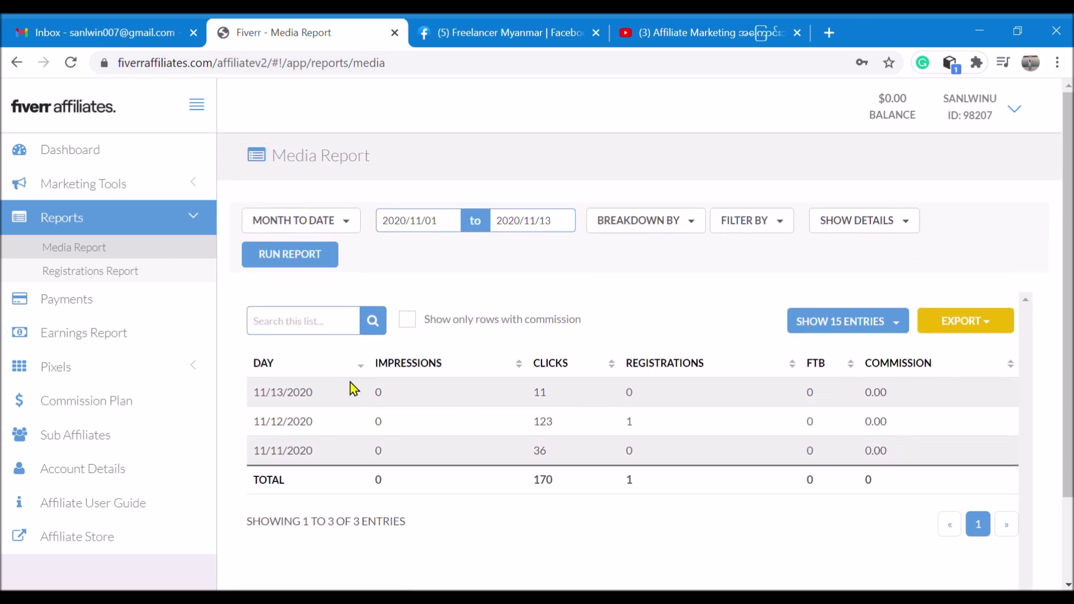
pyautogui.click(75, 274)
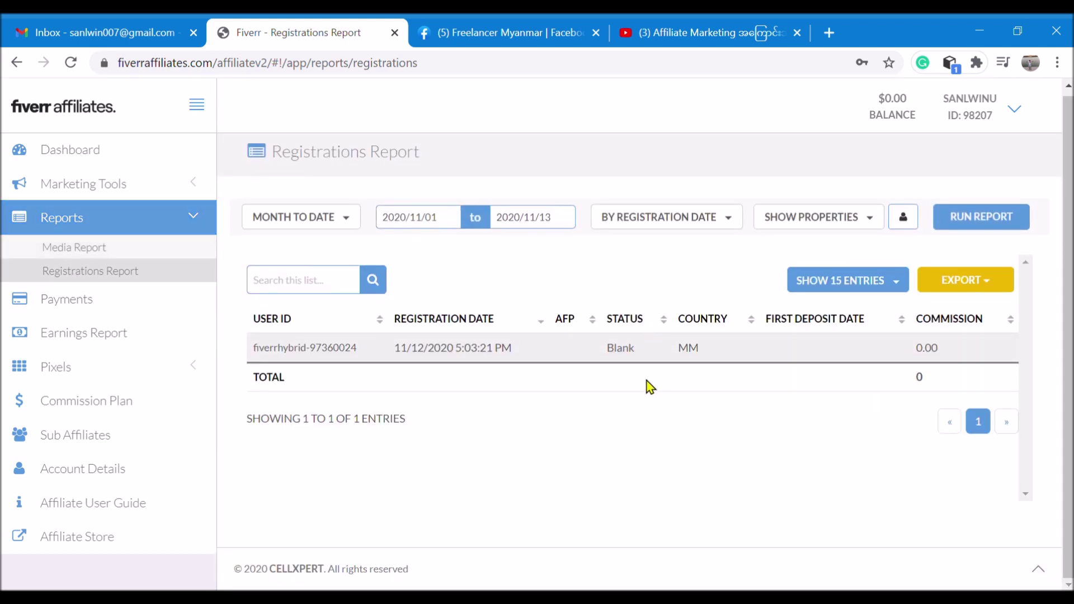
# View the Payments History and the Payment Request conditions
pyautogui.click(79, 305)
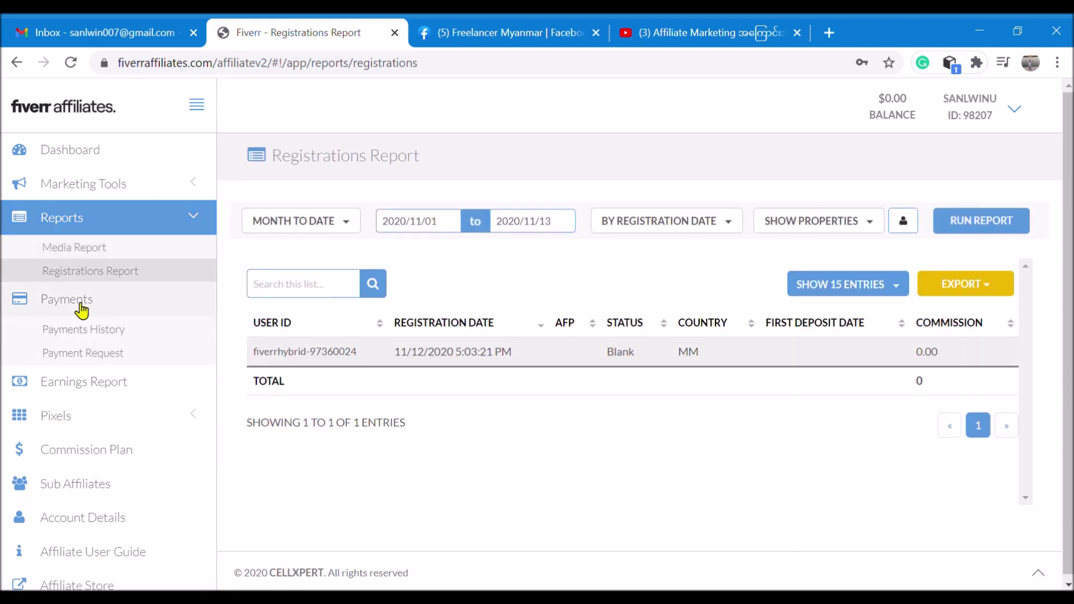
pyautogui.click(97, 339)
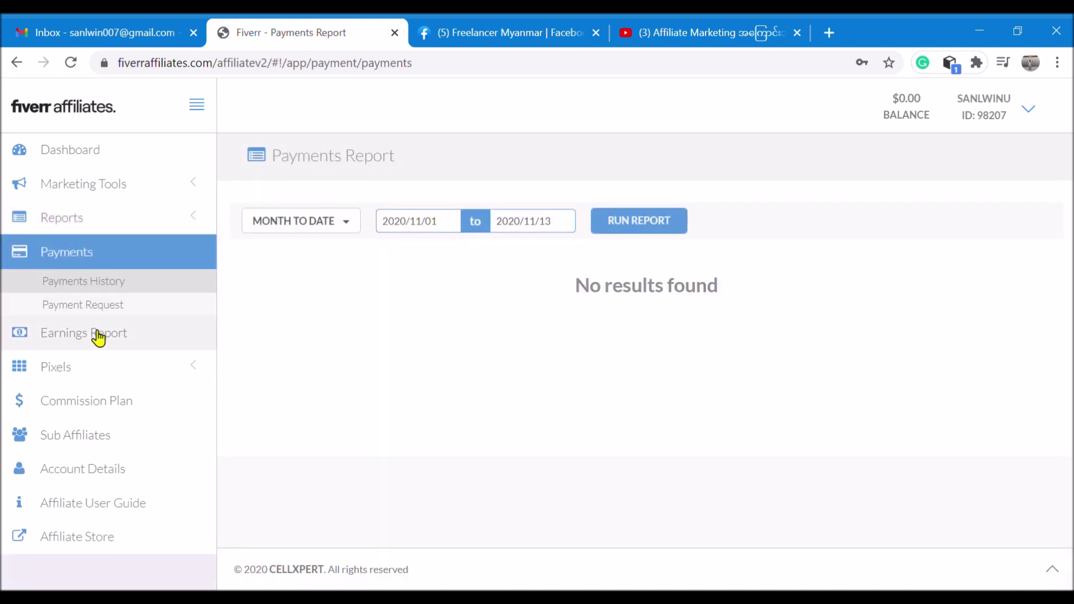
pyautogui.click(103, 315)
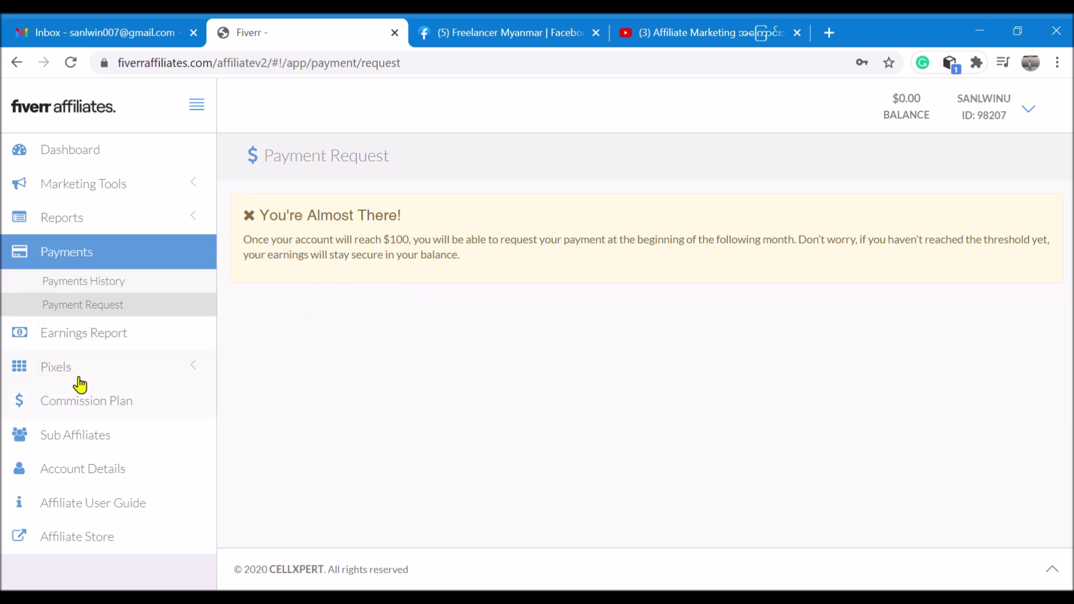
# View the Earnings Report and its commission type filter
pyautogui.click(91, 343)
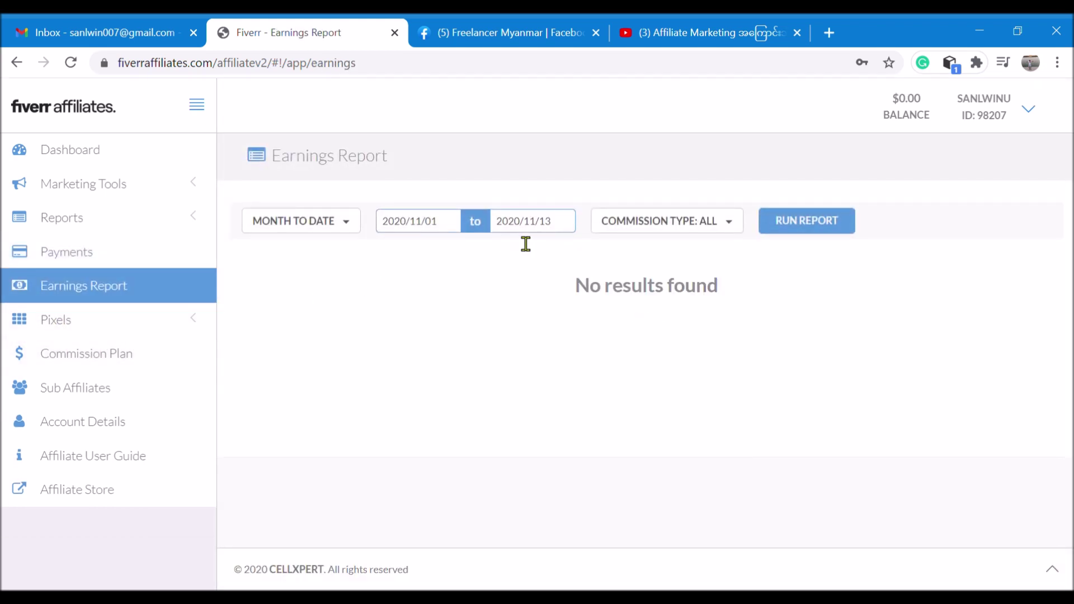
pyautogui.click(729, 223)
pyautogui.click(643, 256)
# Look over the Commission Plan for each brand and open the Affiliate Store
pyautogui.click(87, 353)
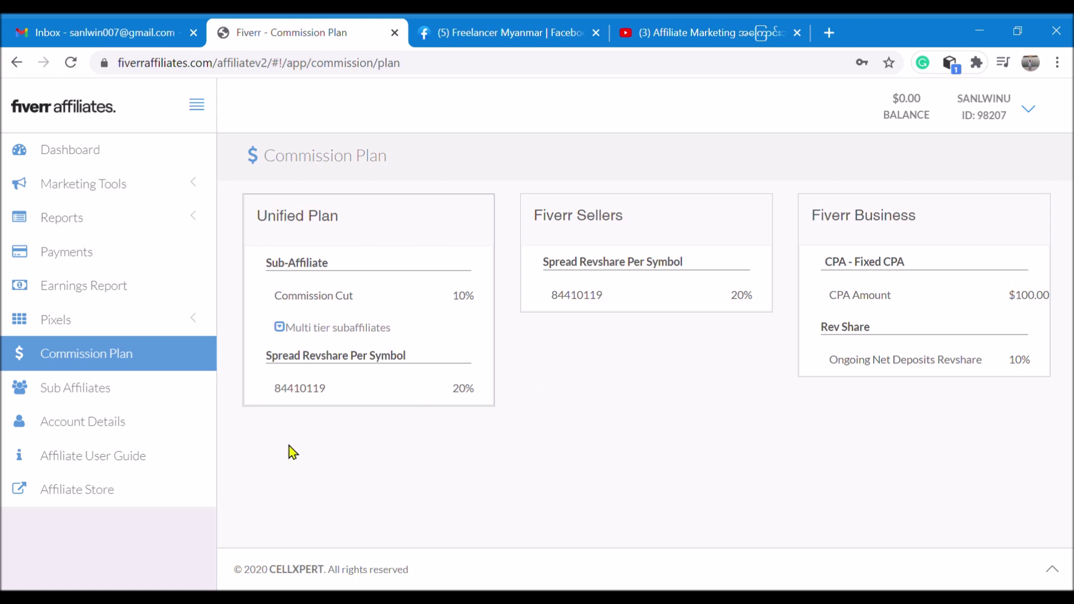
pyautogui.click(98, 495)
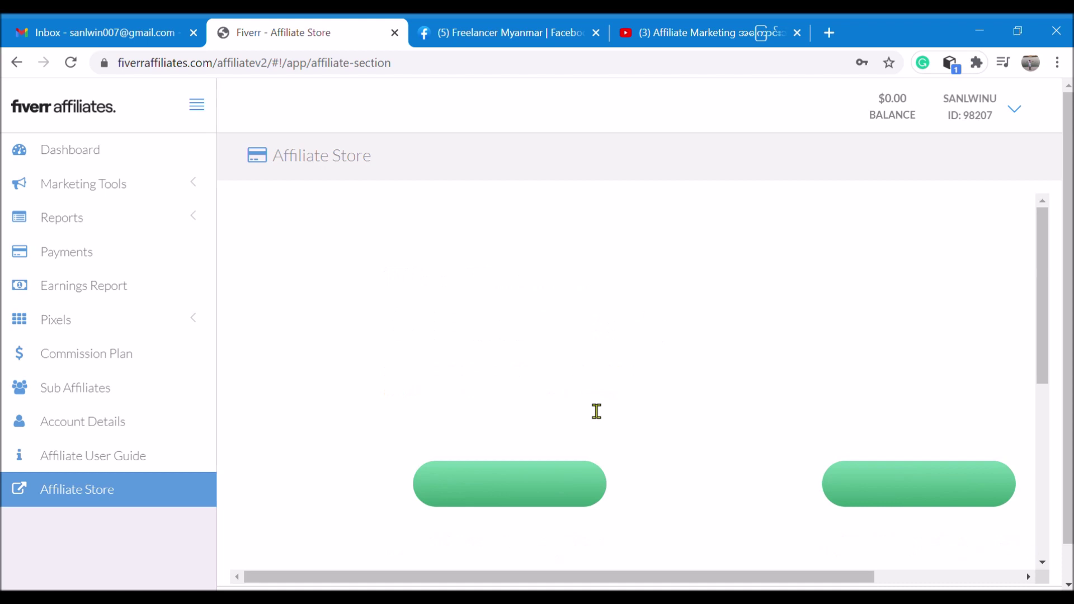